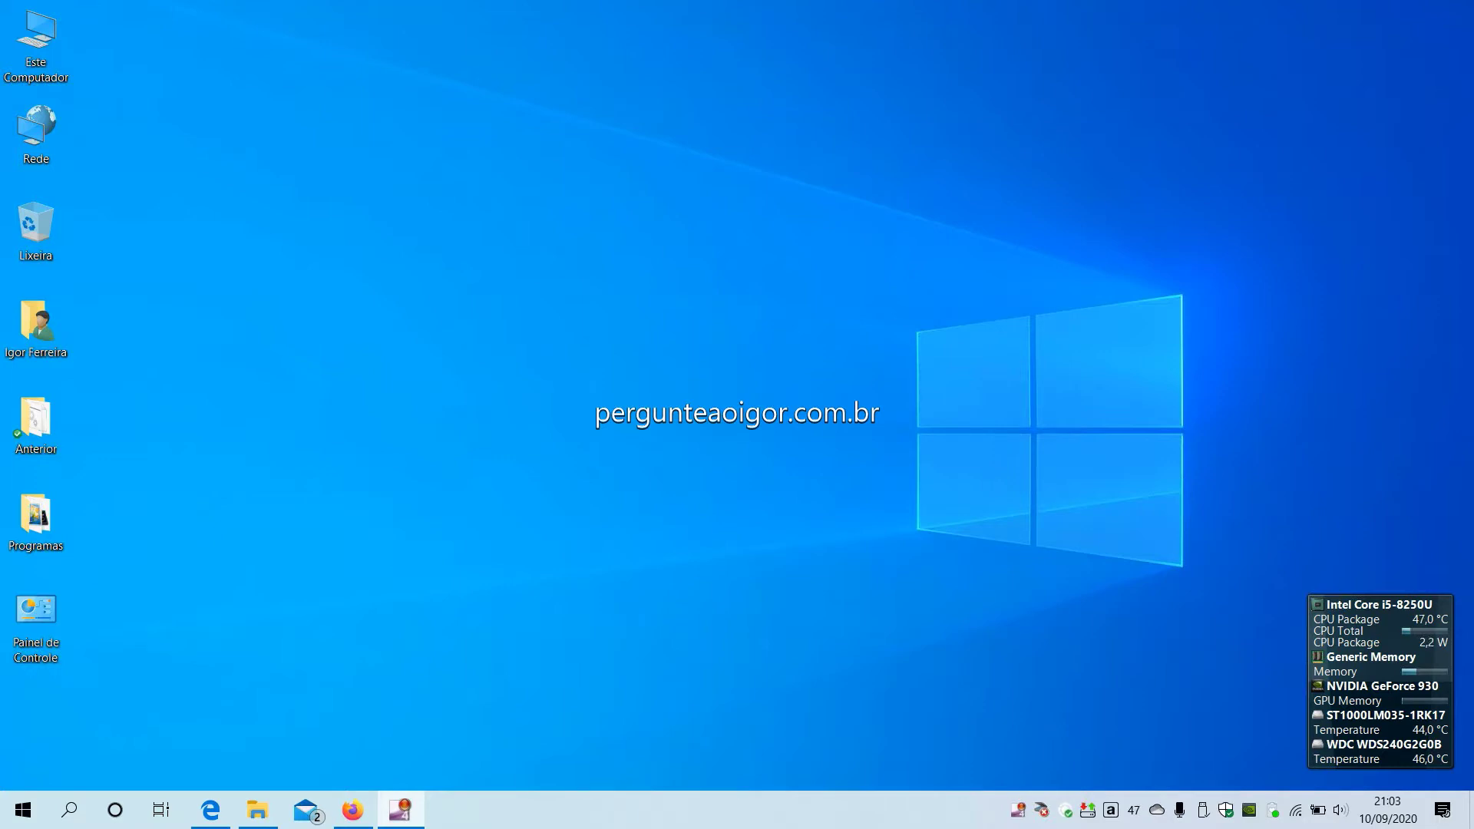
Step: View the contents of the CardReader_Alcor zip archive in the Downloads folder and select npp.7.8.9.bin.x64.7z
click(210, 810)
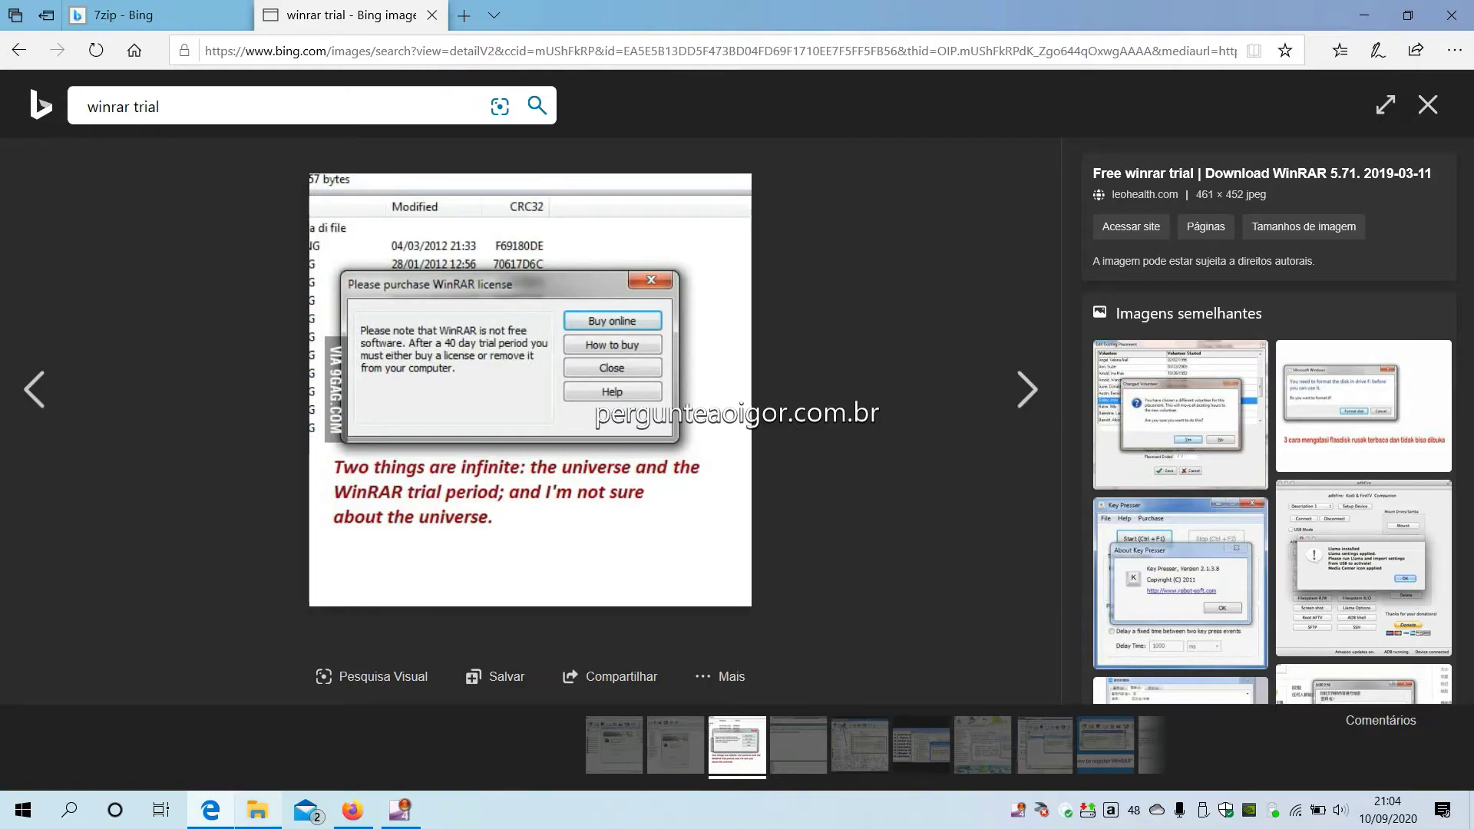
click(258, 810)
click(469, 677)
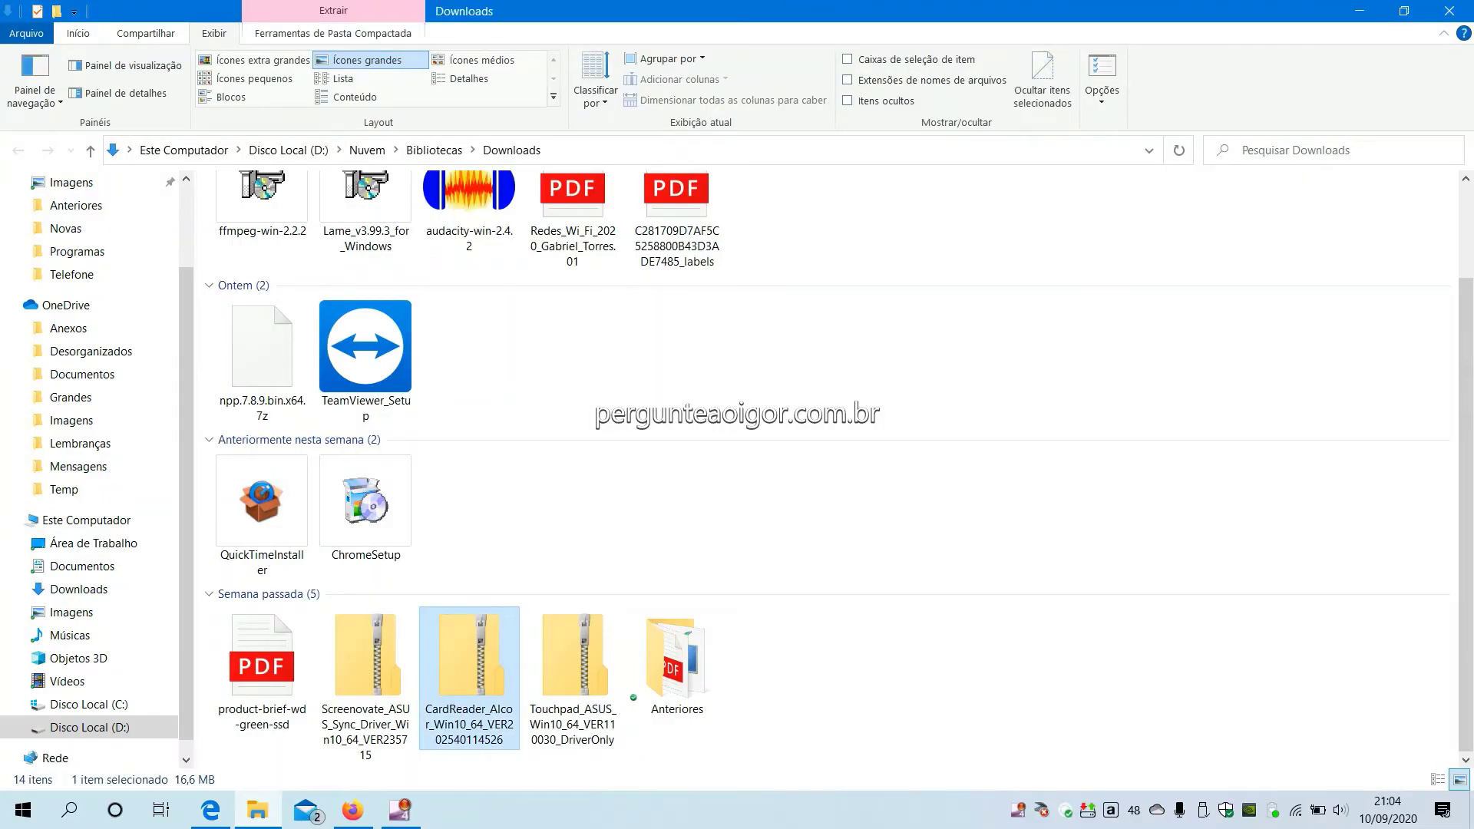
double_click(469, 660)
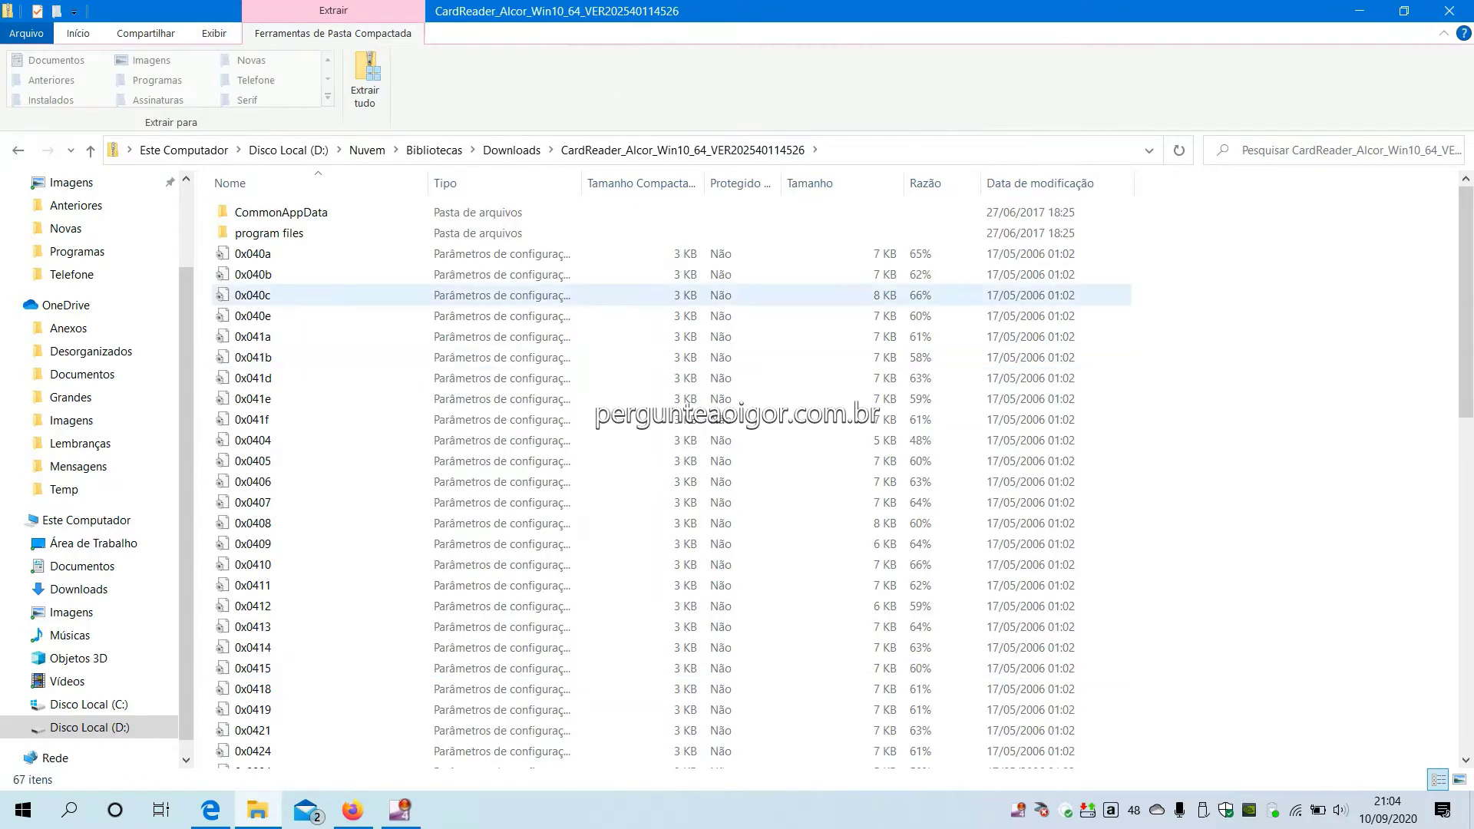
click(90, 150)
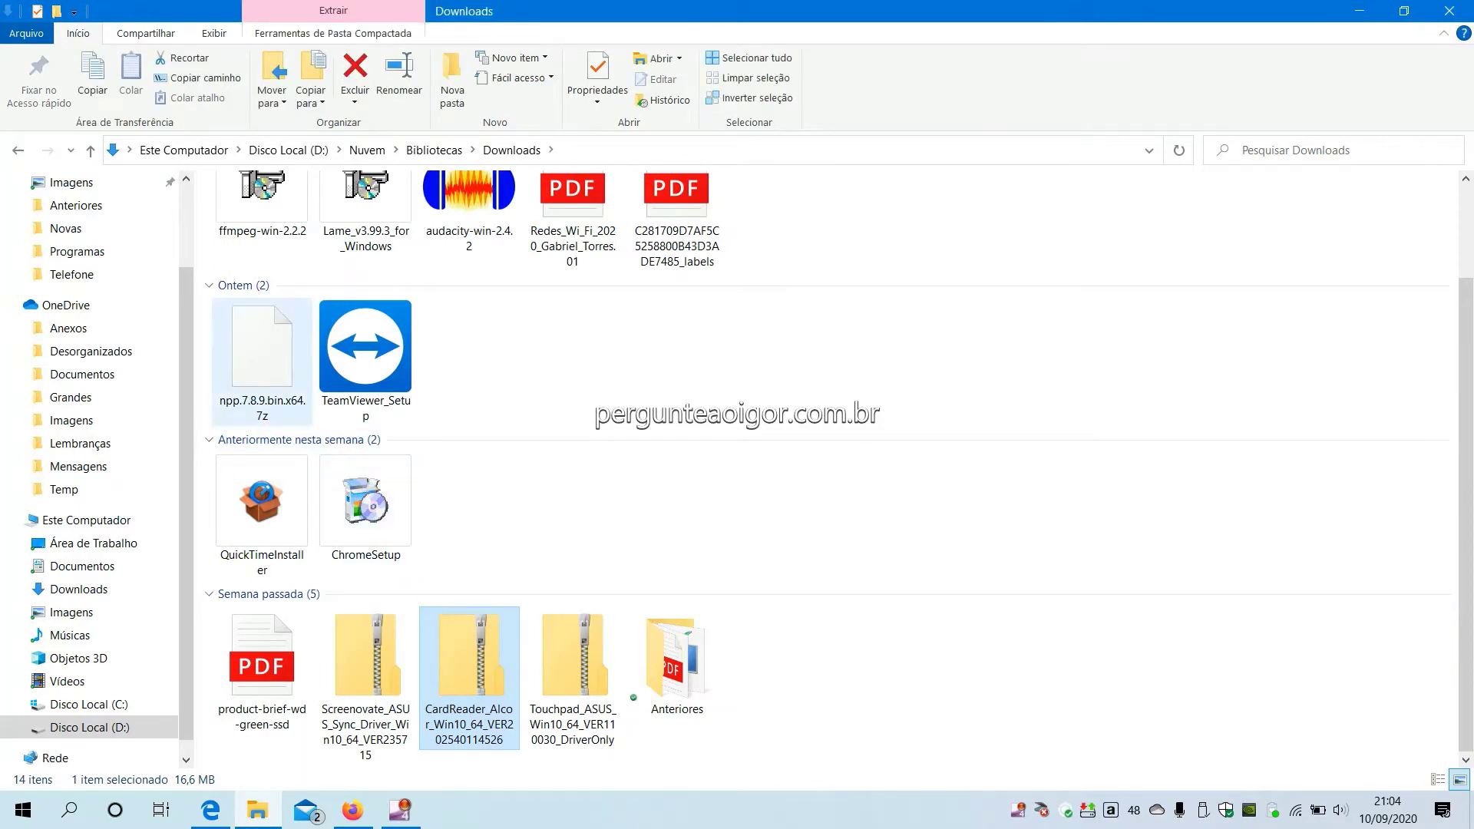
click(262, 357)
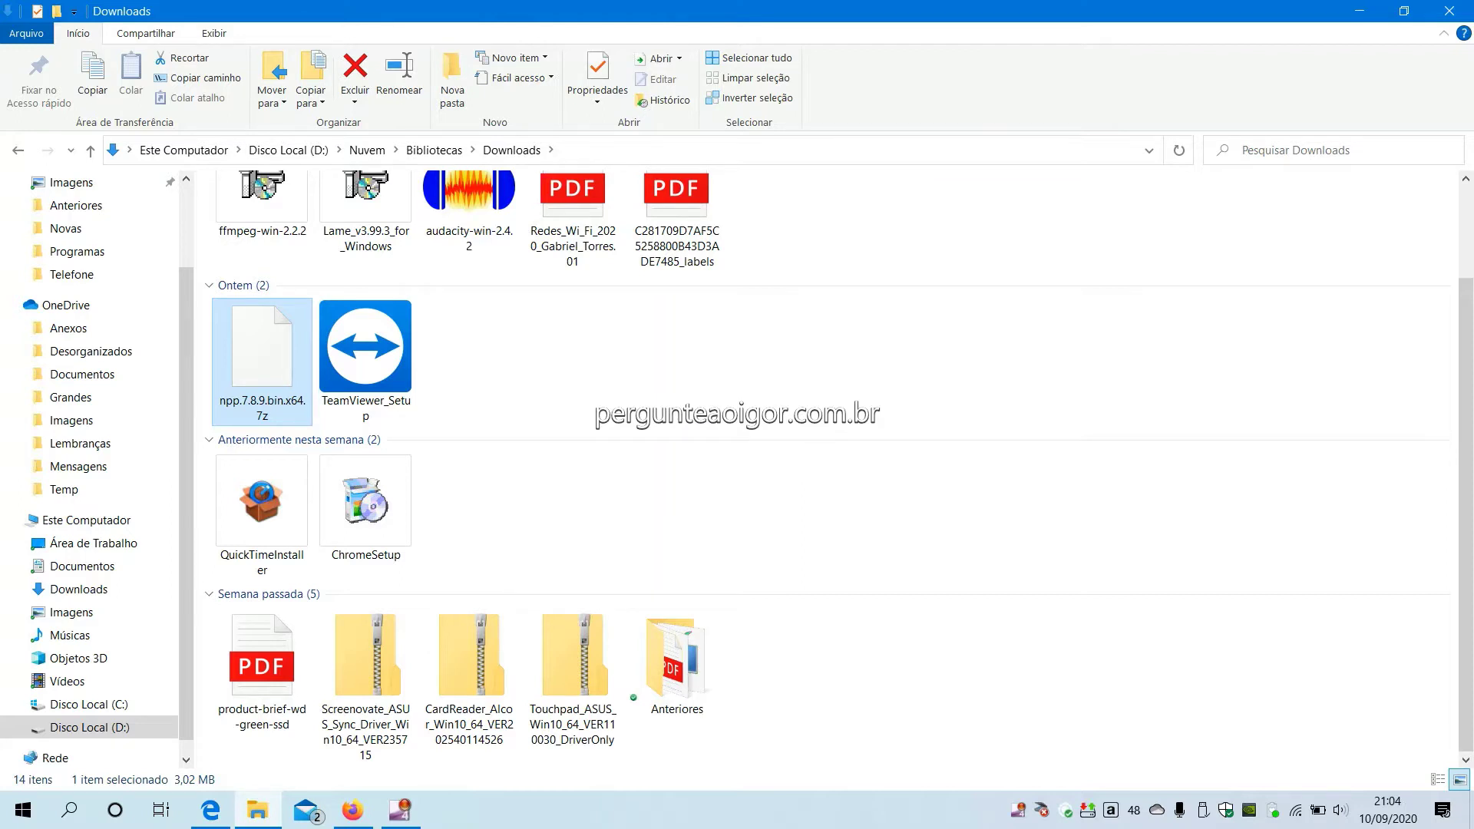
Step: Switch back to Edge and open the official 7-Zip website, 7-zip.org, from the Bing results for 7zip
key(alt+Tab)
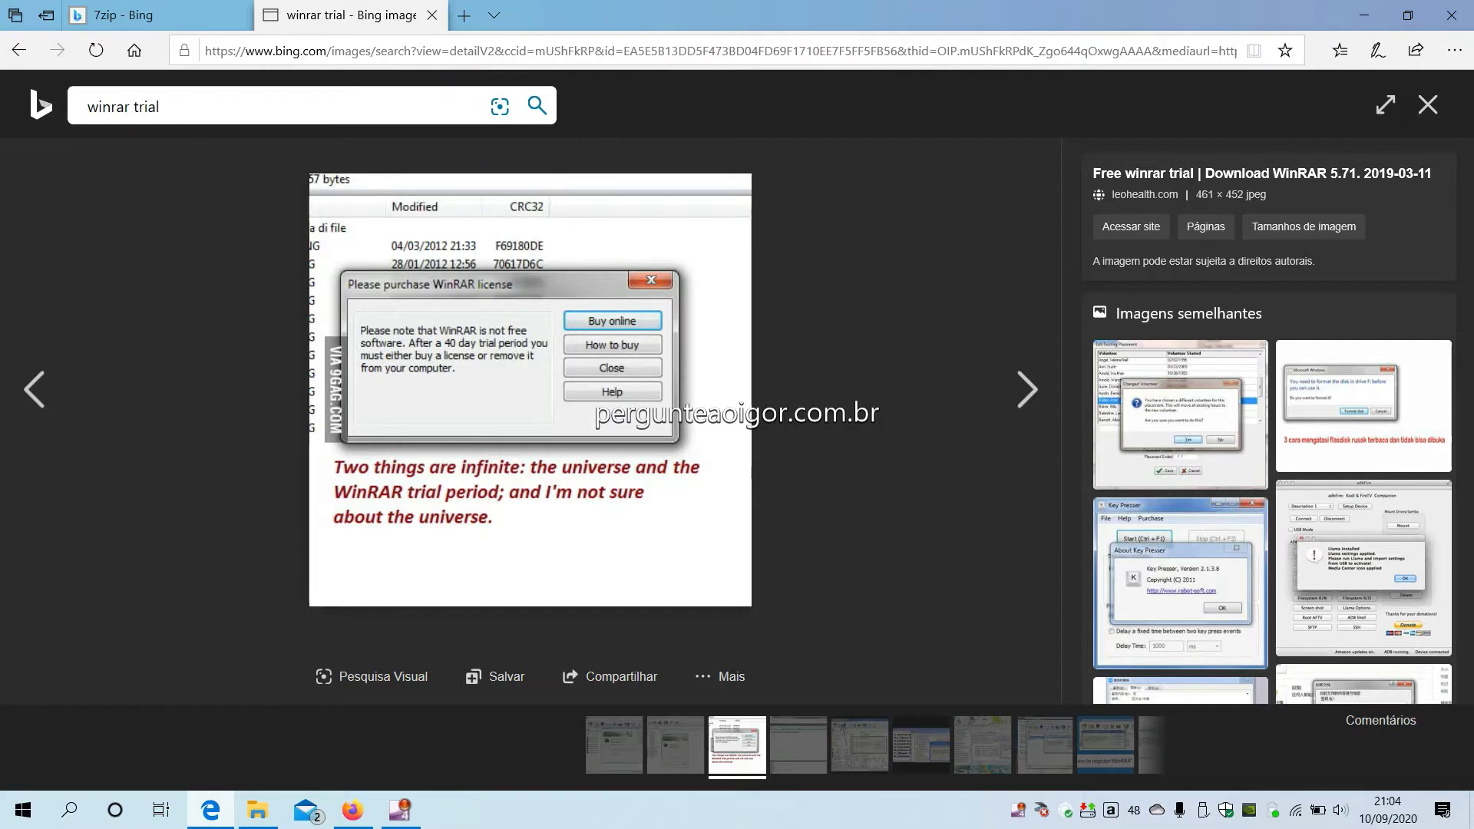
mouse_move(157, 15)
click(123, 15)
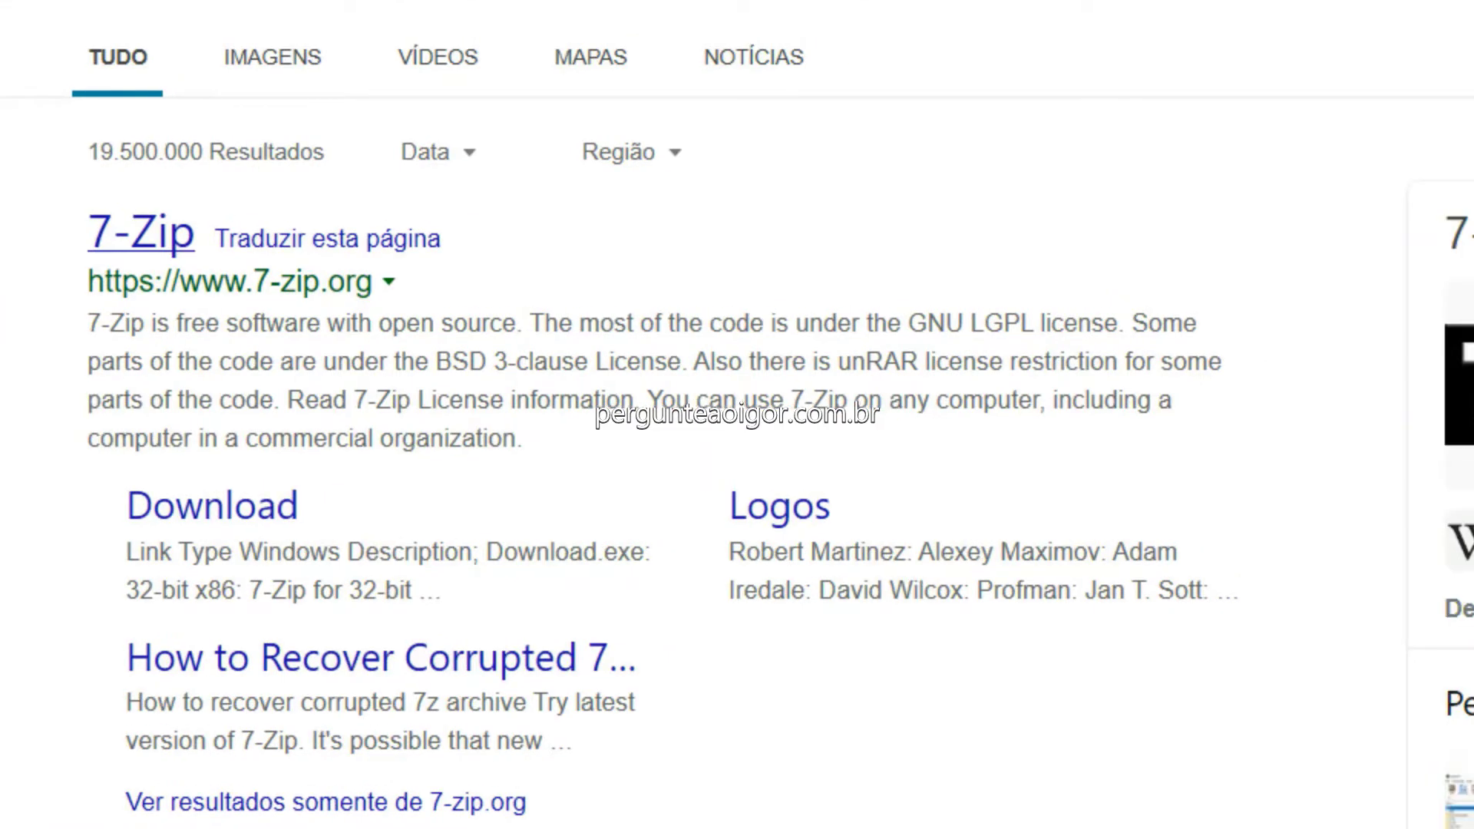
drag(253, 282, 373, 282)
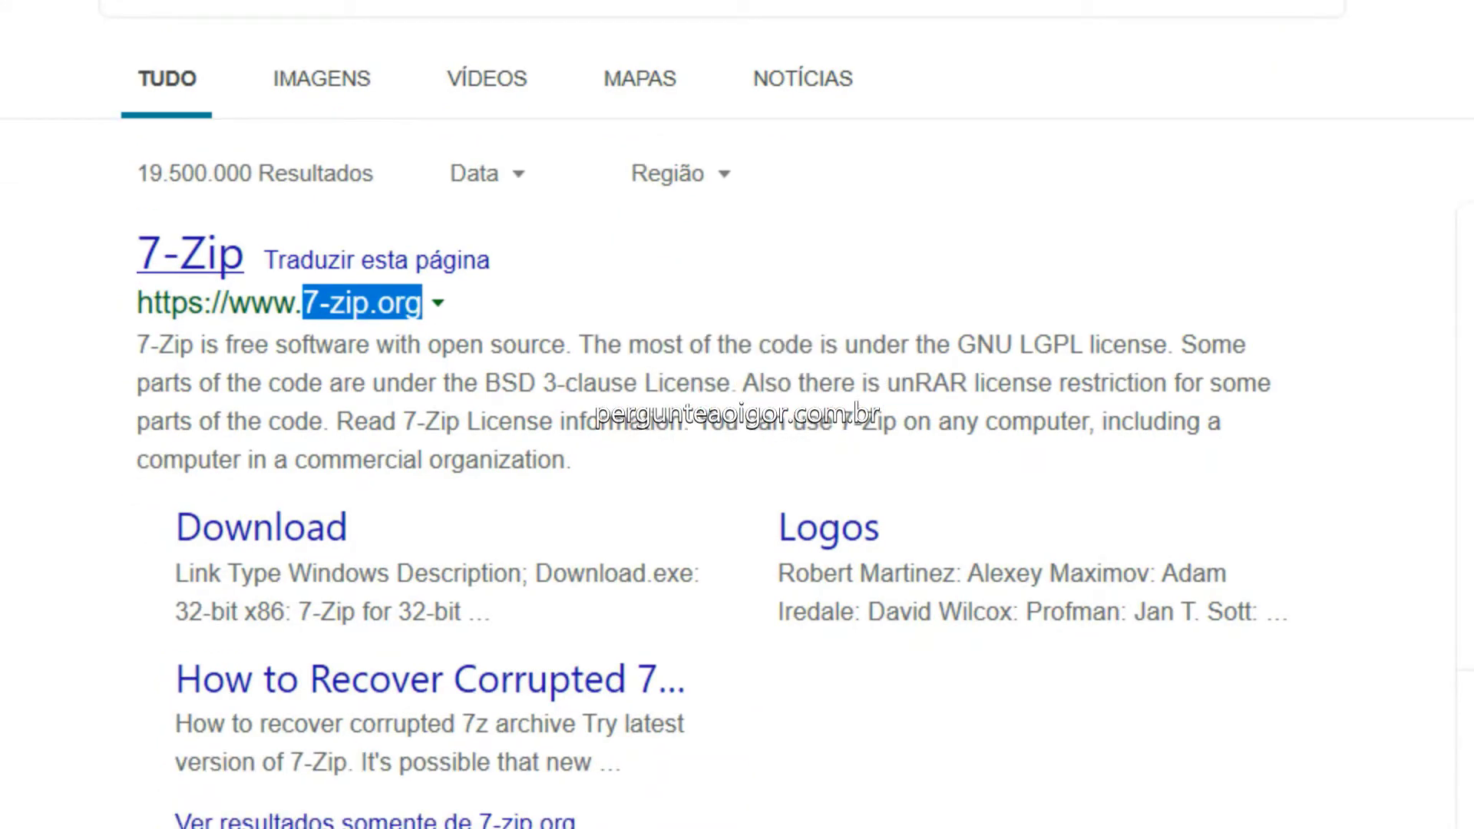
click(190, 255)
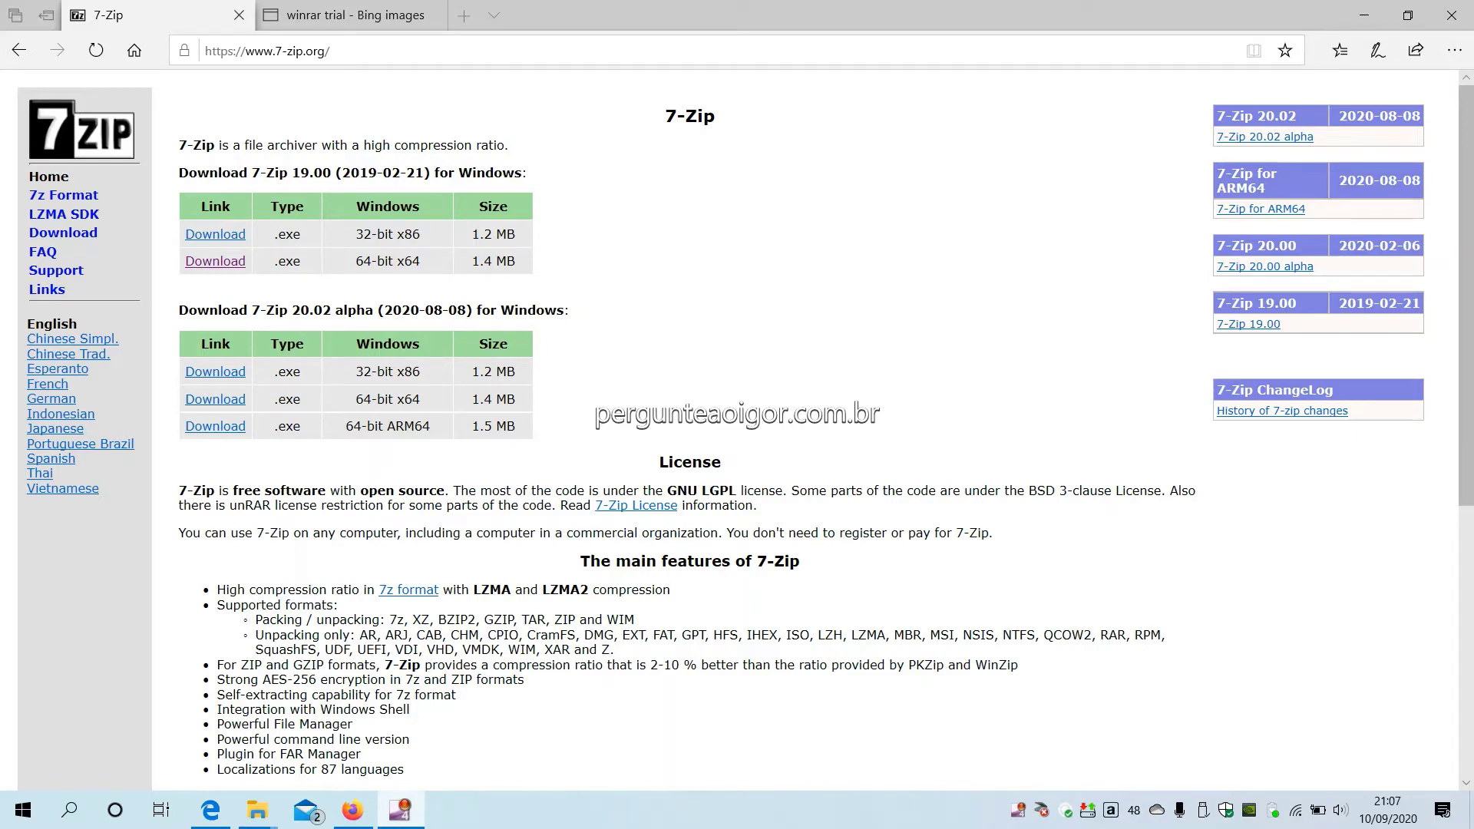
Step: Download and save the 64-bit x64 installer of 7-Zip 19.00 for Windows, 7z1900-x64.exe
drag(179, 172, 527, 172)
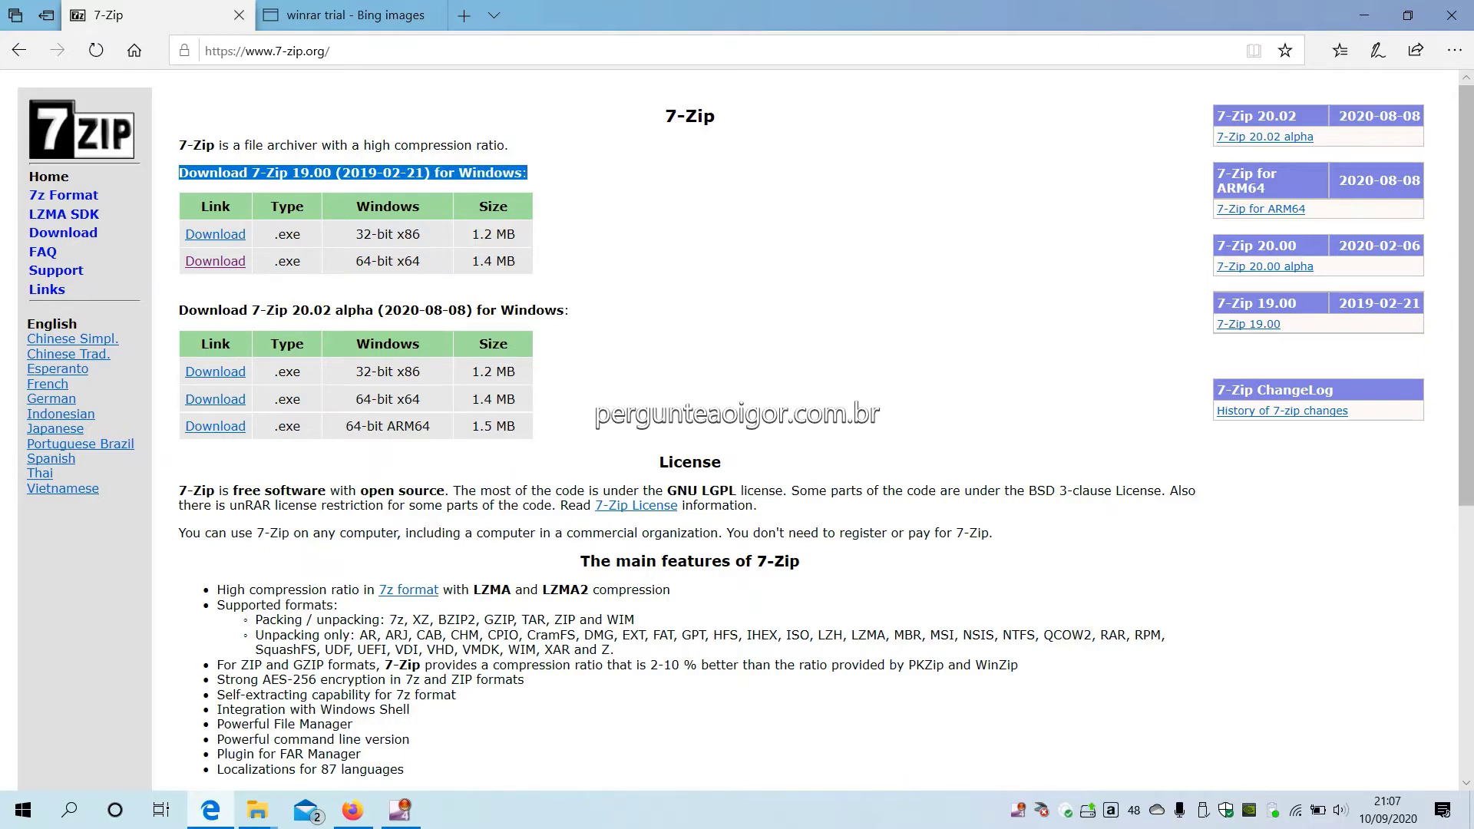
drag(179, 310, 373, 310)
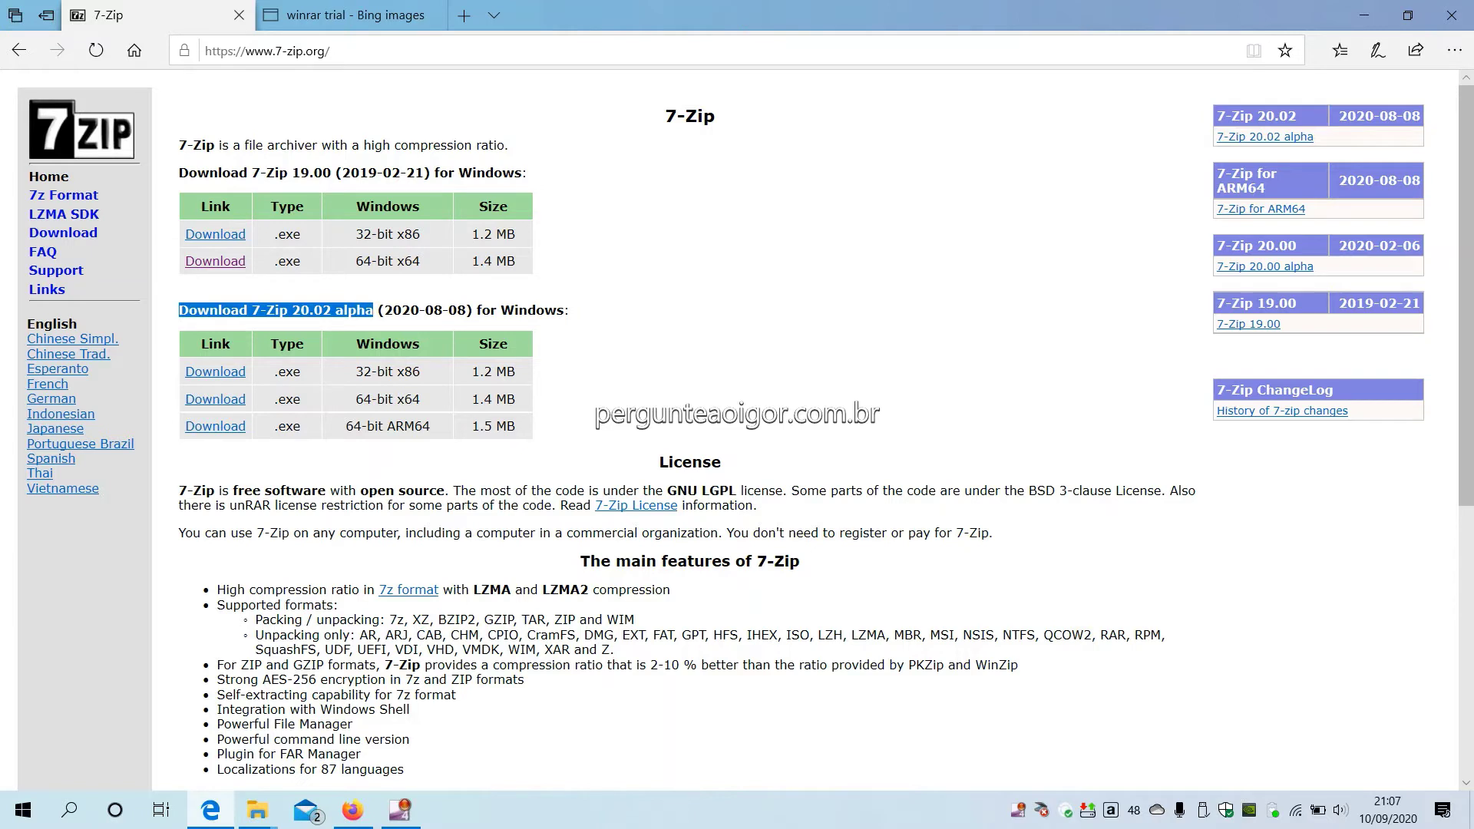
click(373, 309)
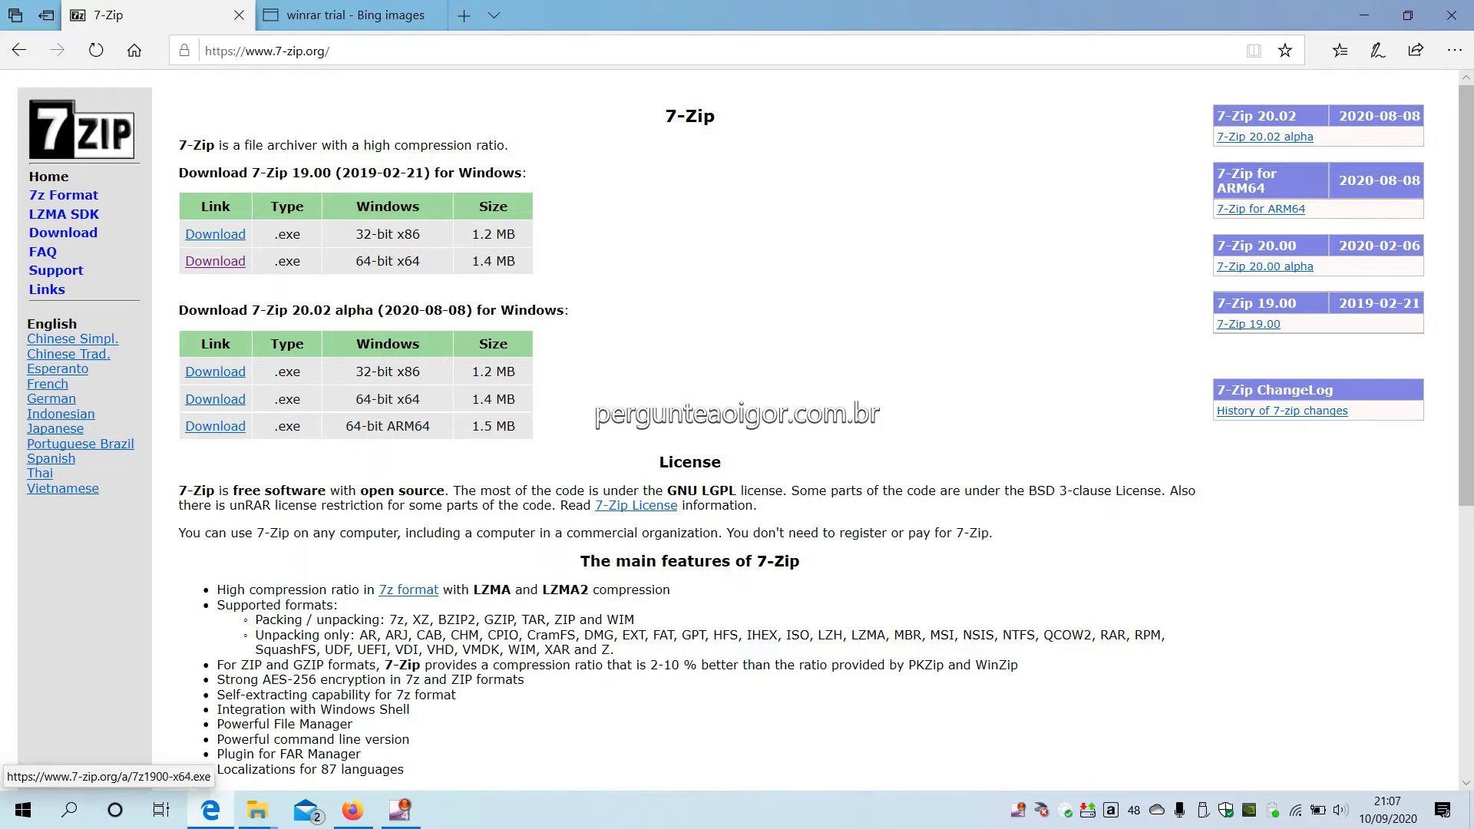
click(215, 262)
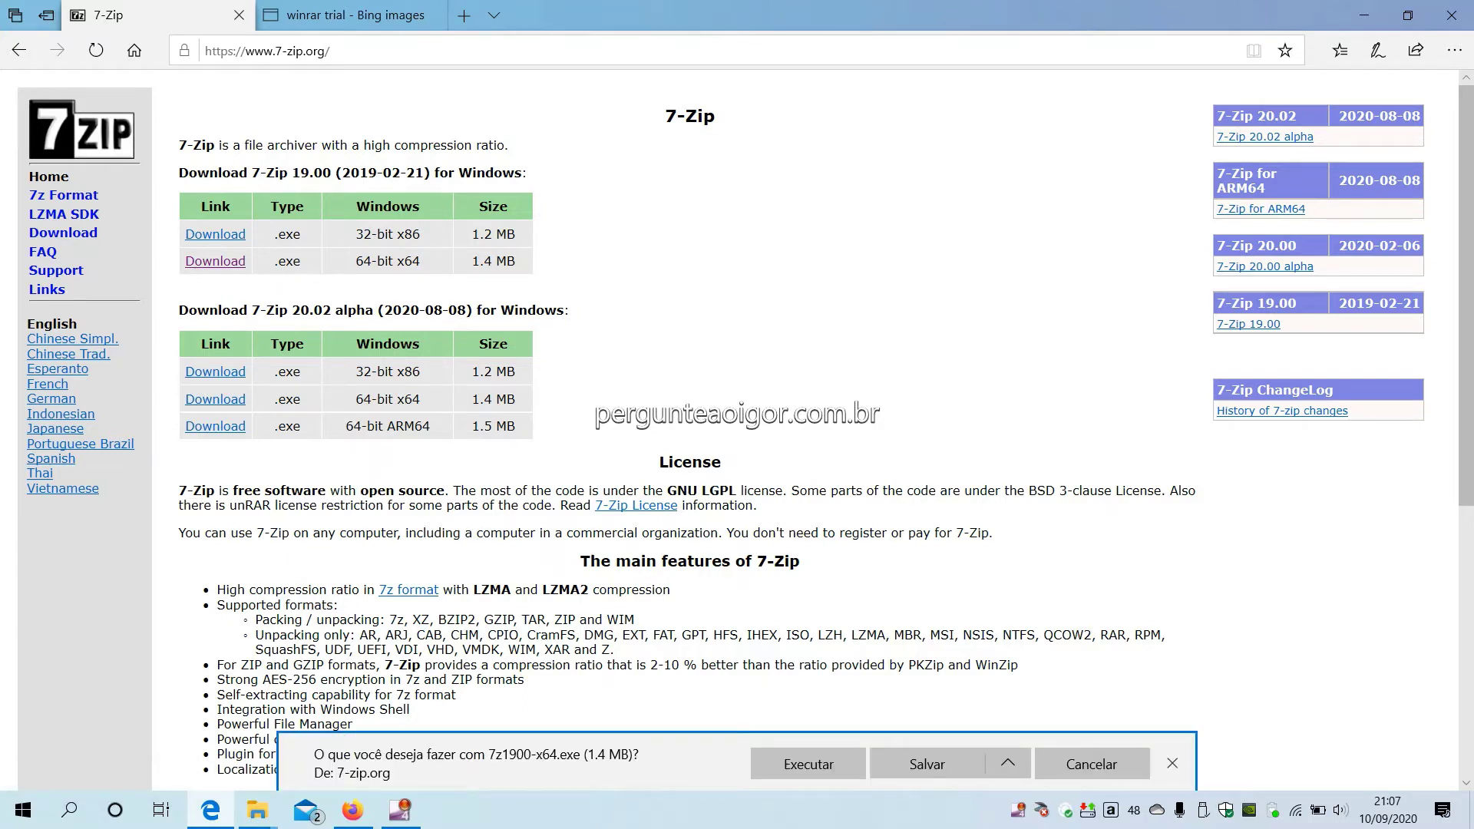
click(927, 763)
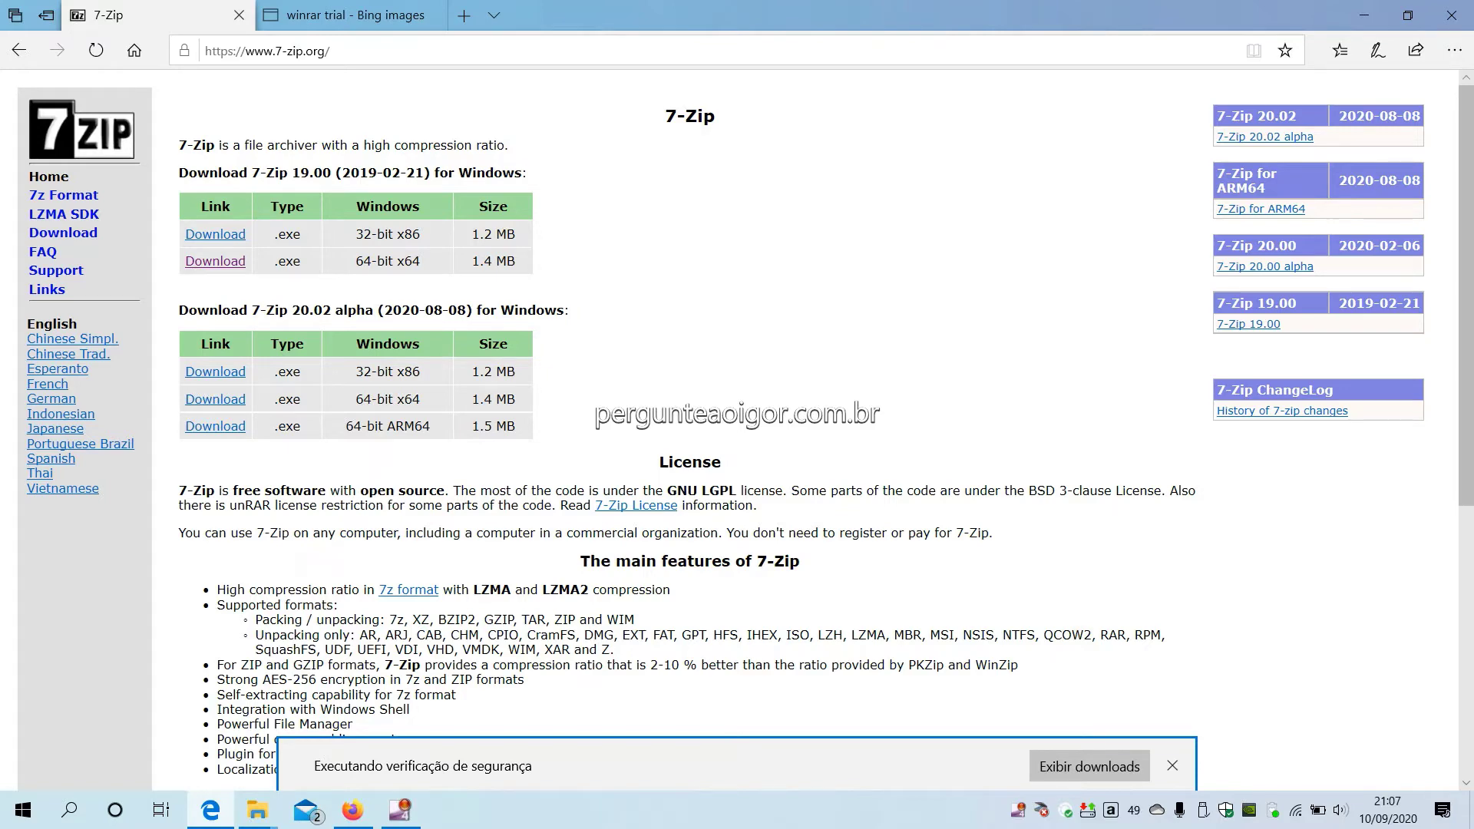
Step: Open the Control Panel with large icons and check the Windows system type on the Sistema page
key(super+d)
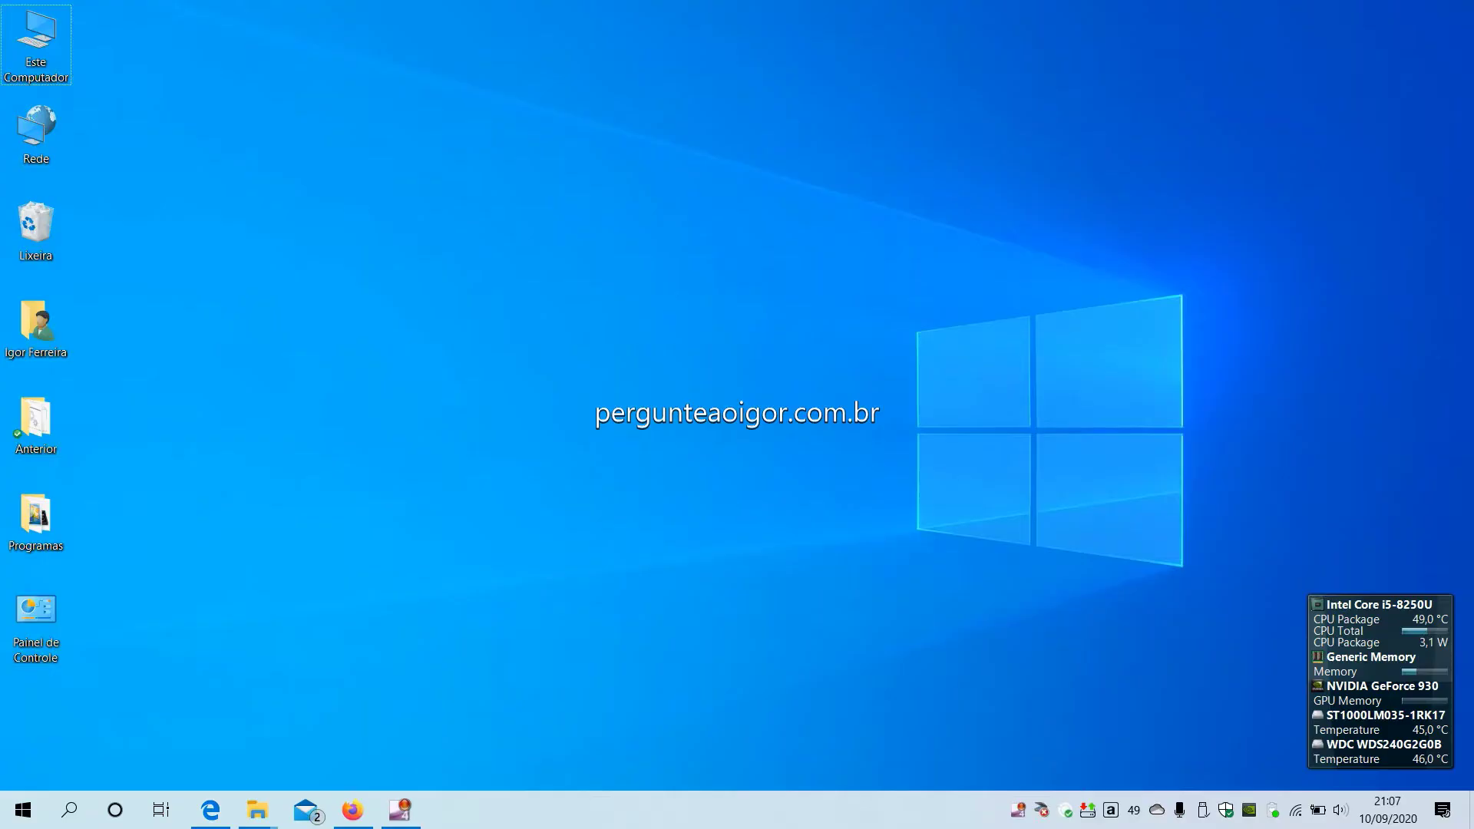
double_click(36, 624)
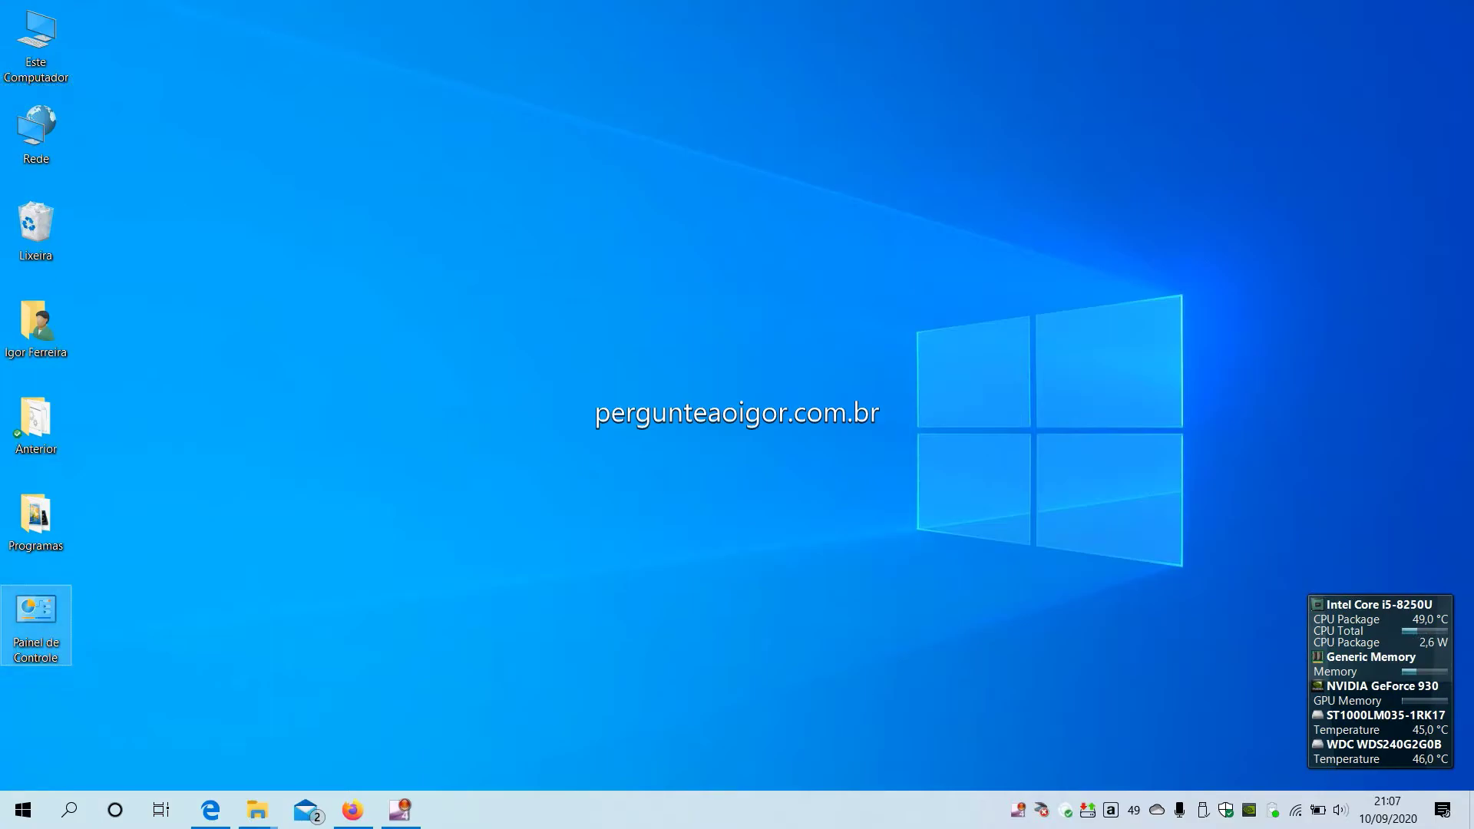
key(Return)
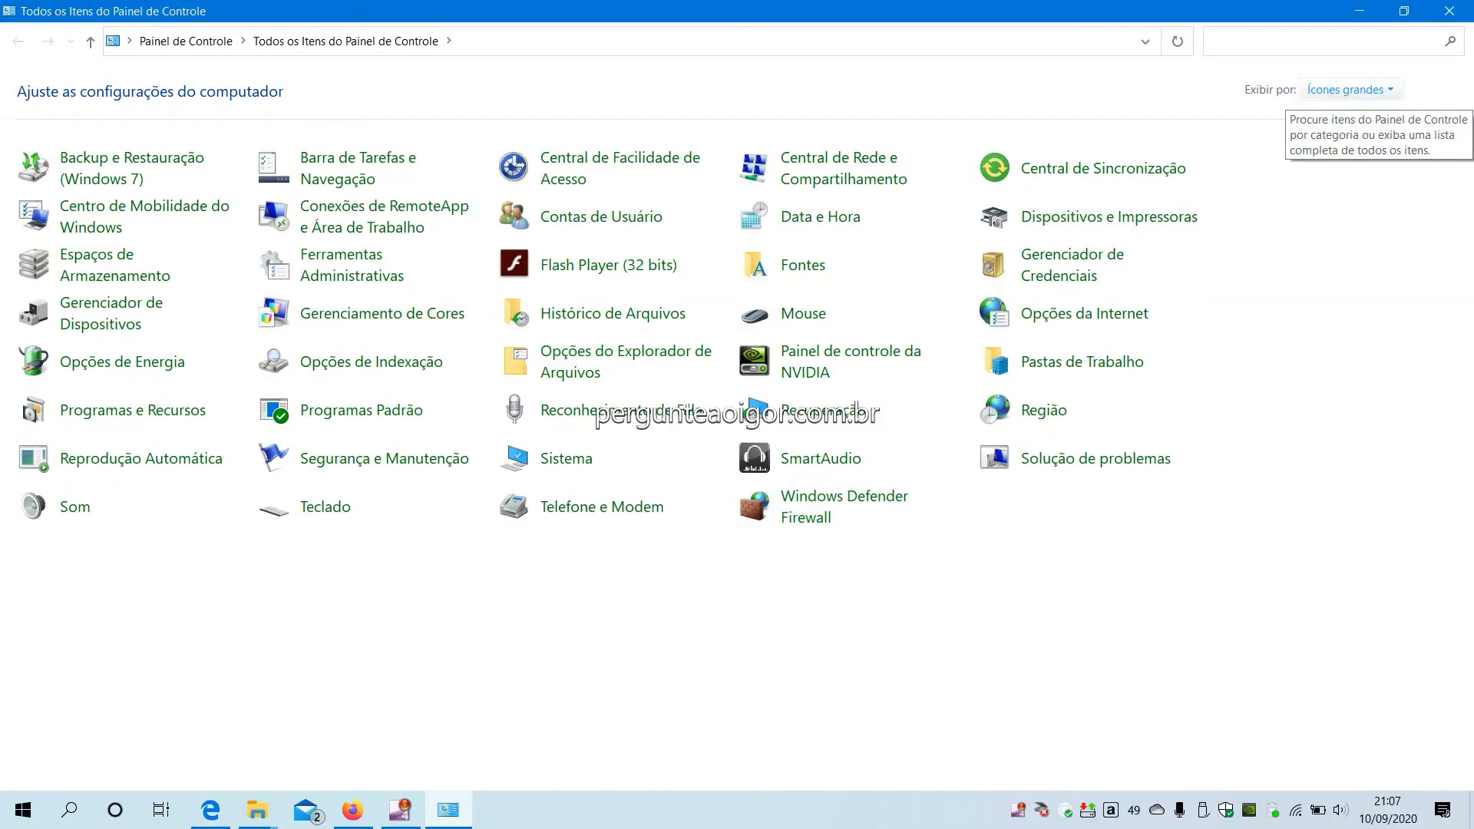
click(1347, 90)
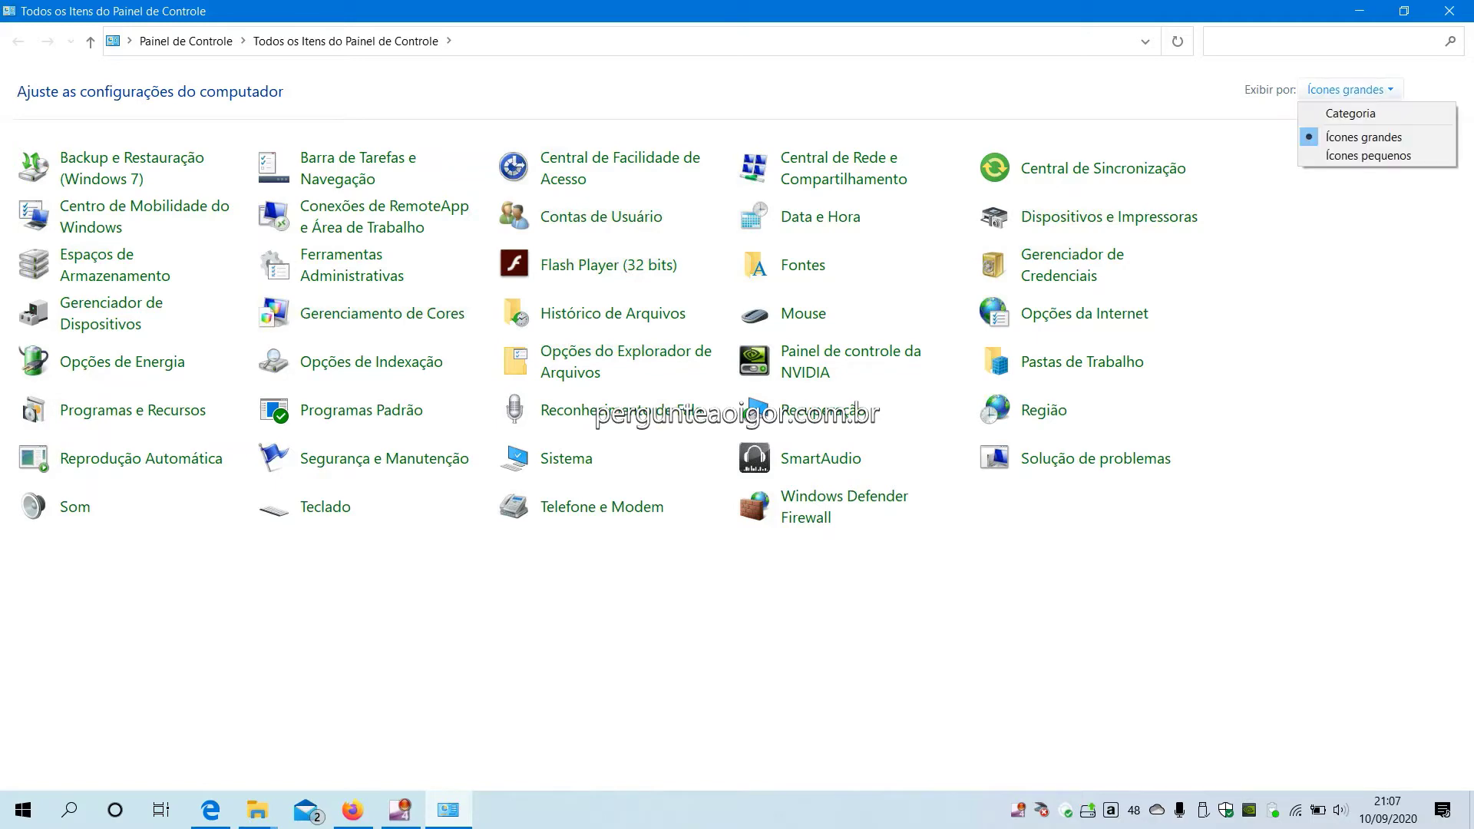
key(Escape)
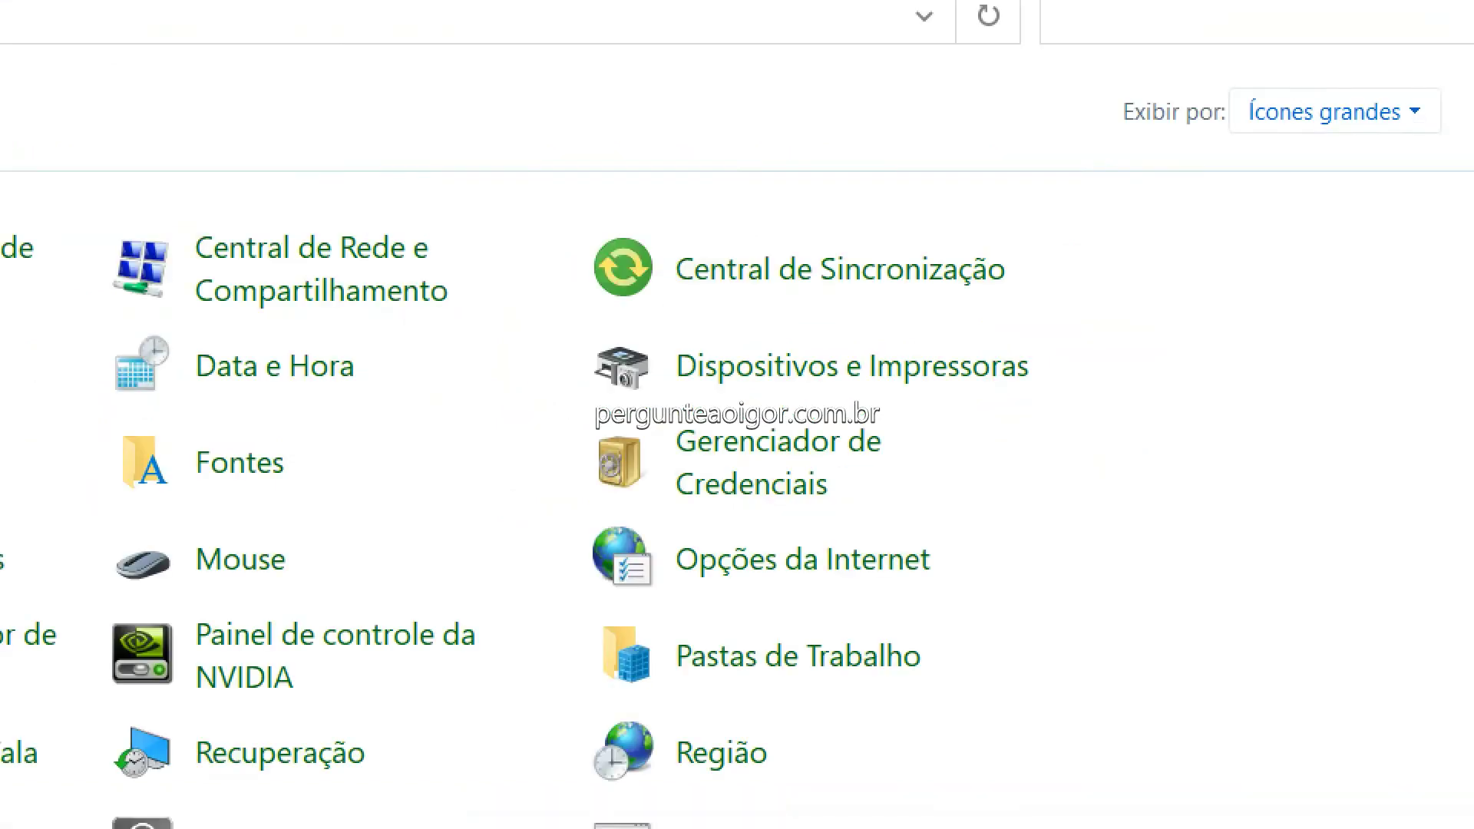
click(1336, 112)
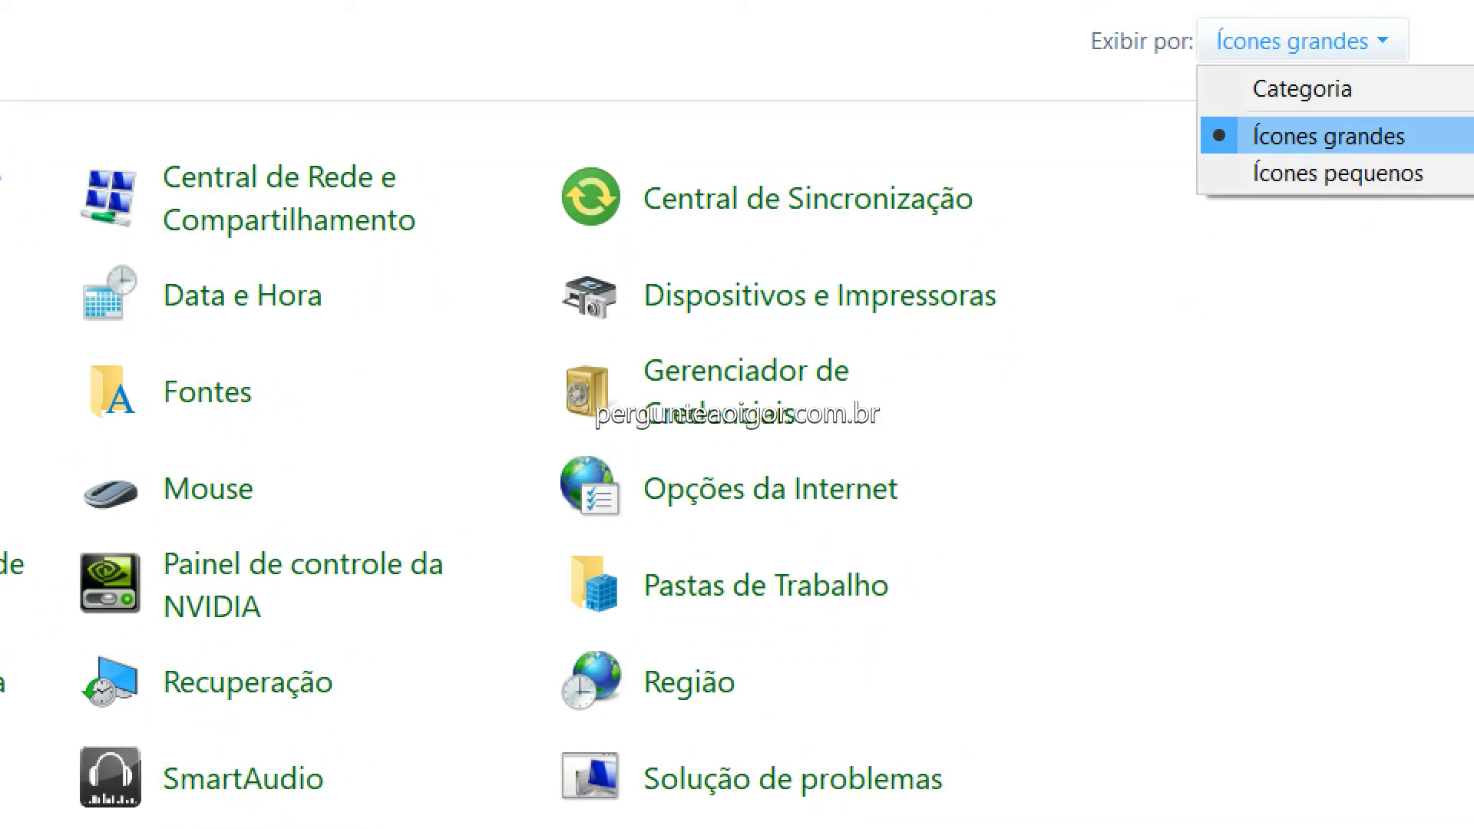
key(Return)
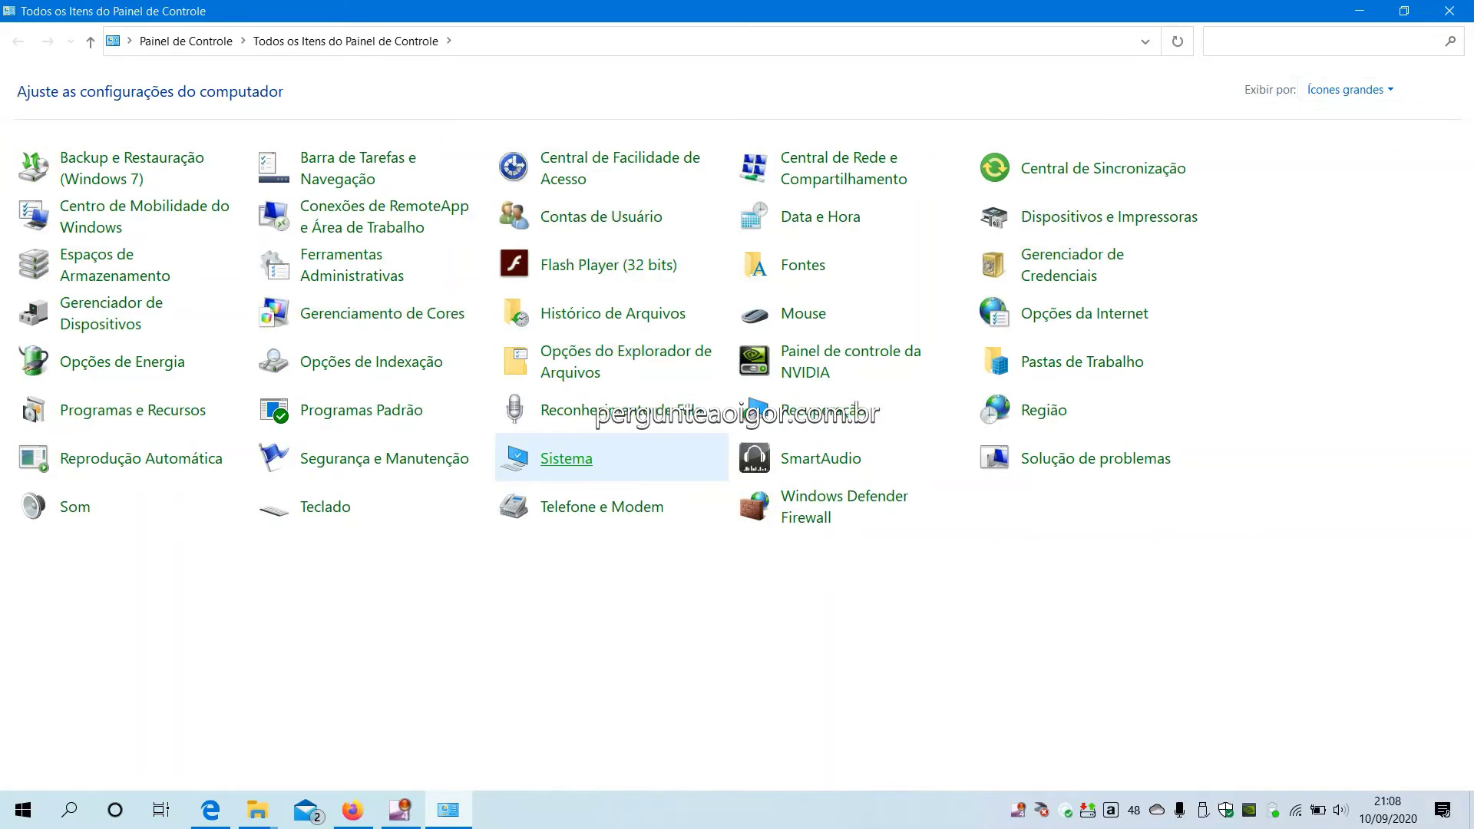
click(566, 459)
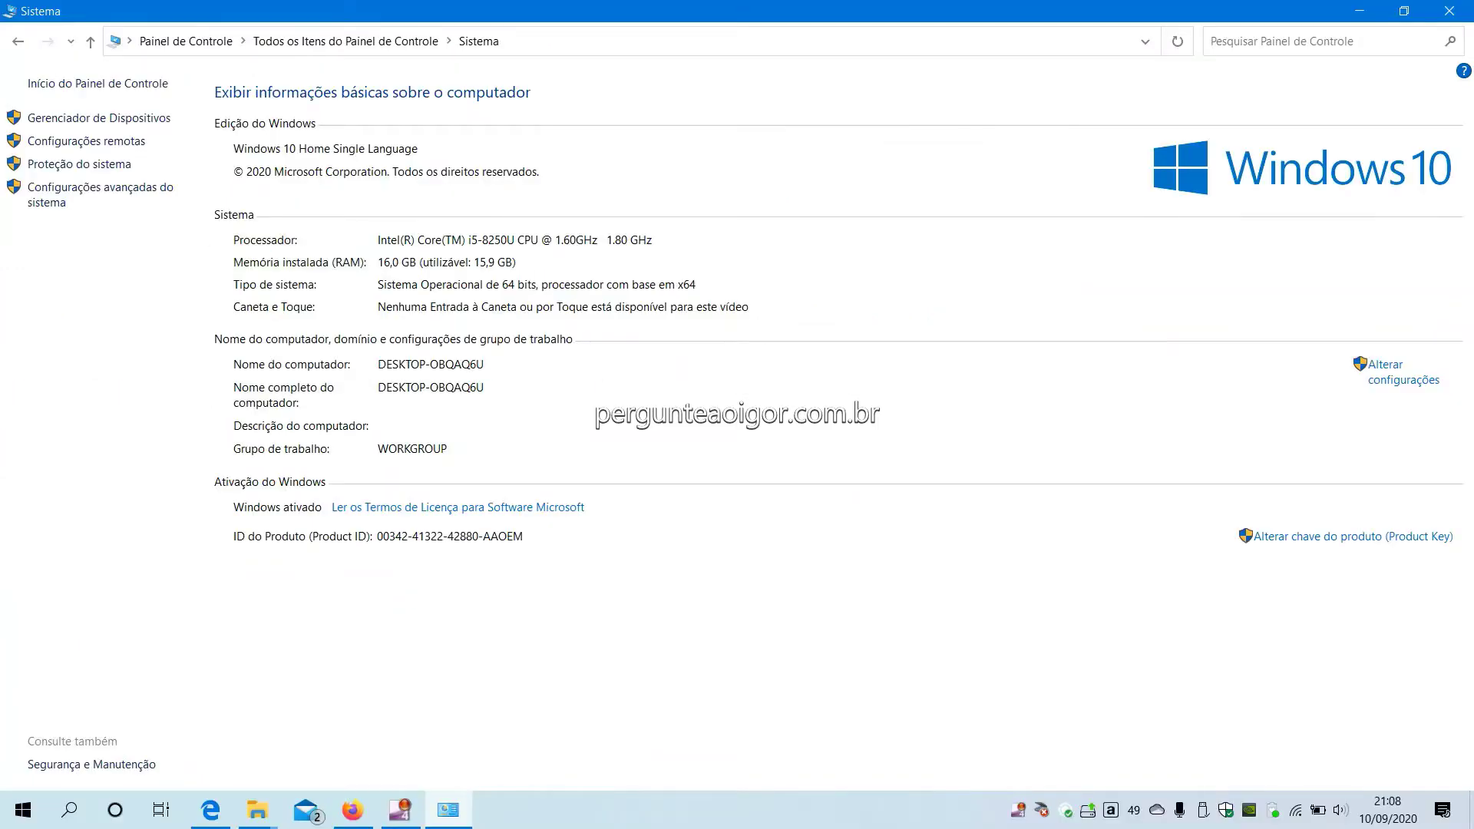
Step: Run the downloaded installer from Edge, install 7-Zip 19.00 (x64) in C:\Program Files\7-Zip\, and close the setup
click(210, 810)
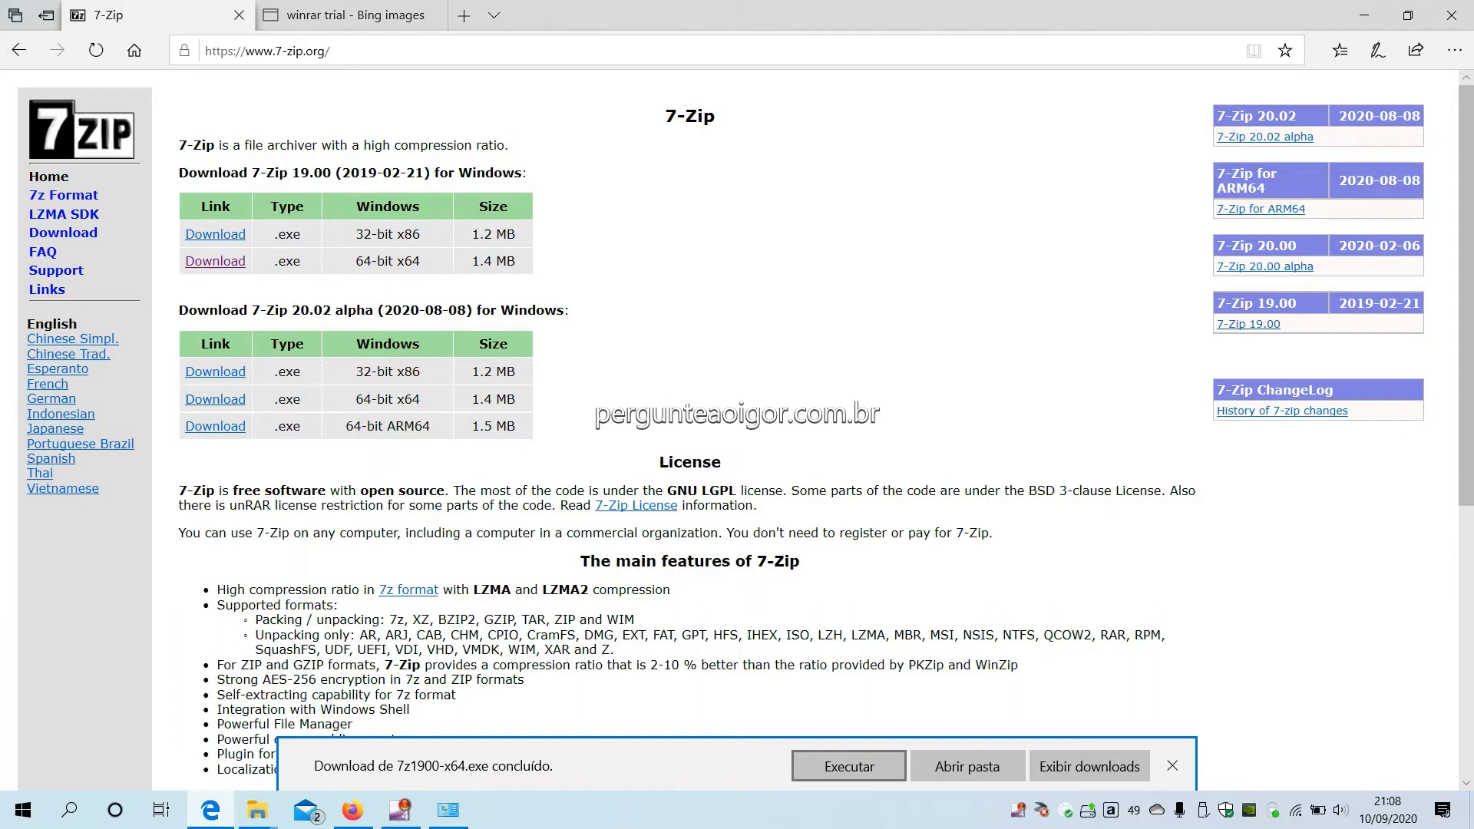
click(850, 766)
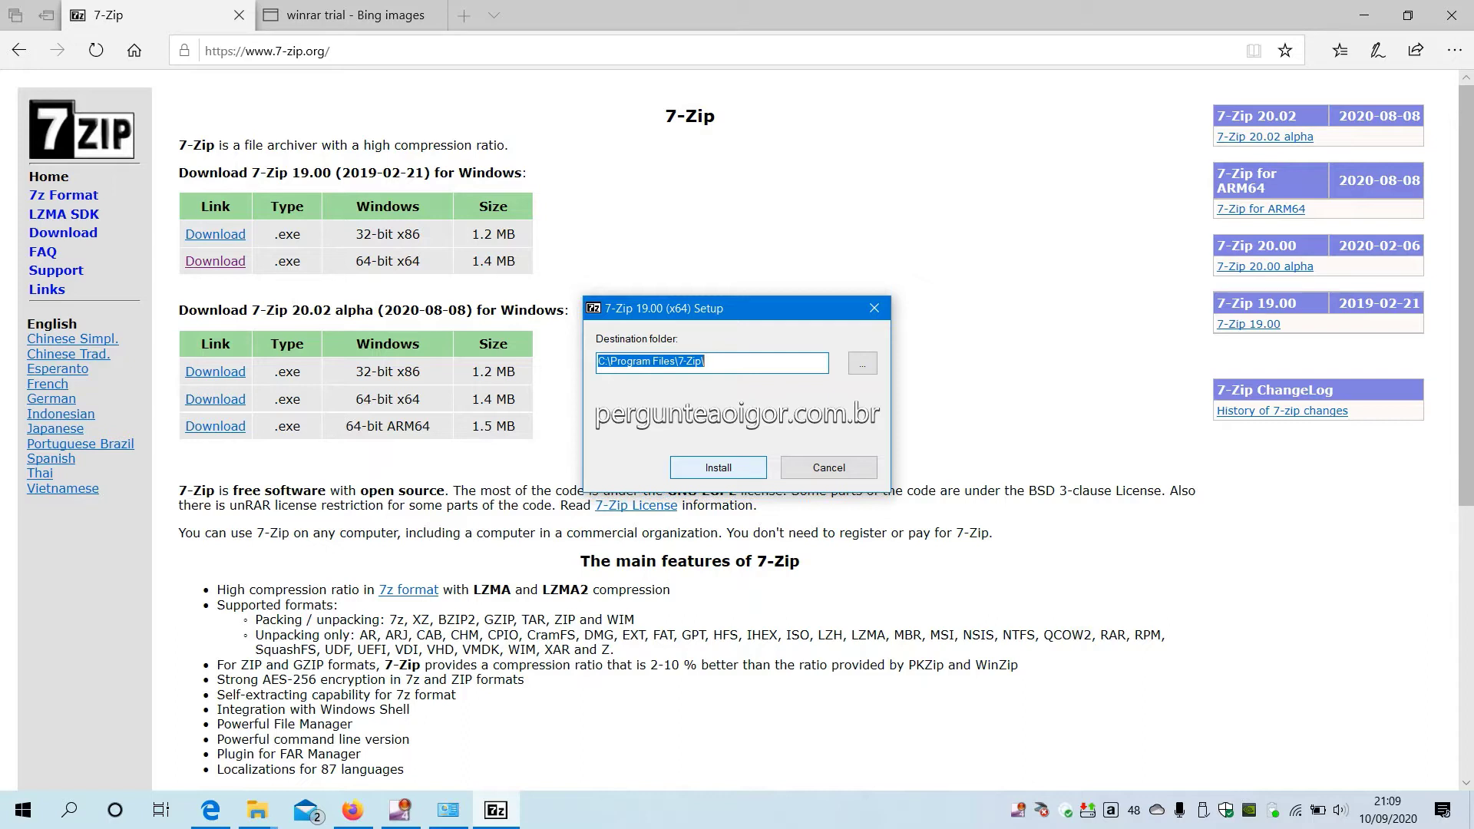
key(Return)
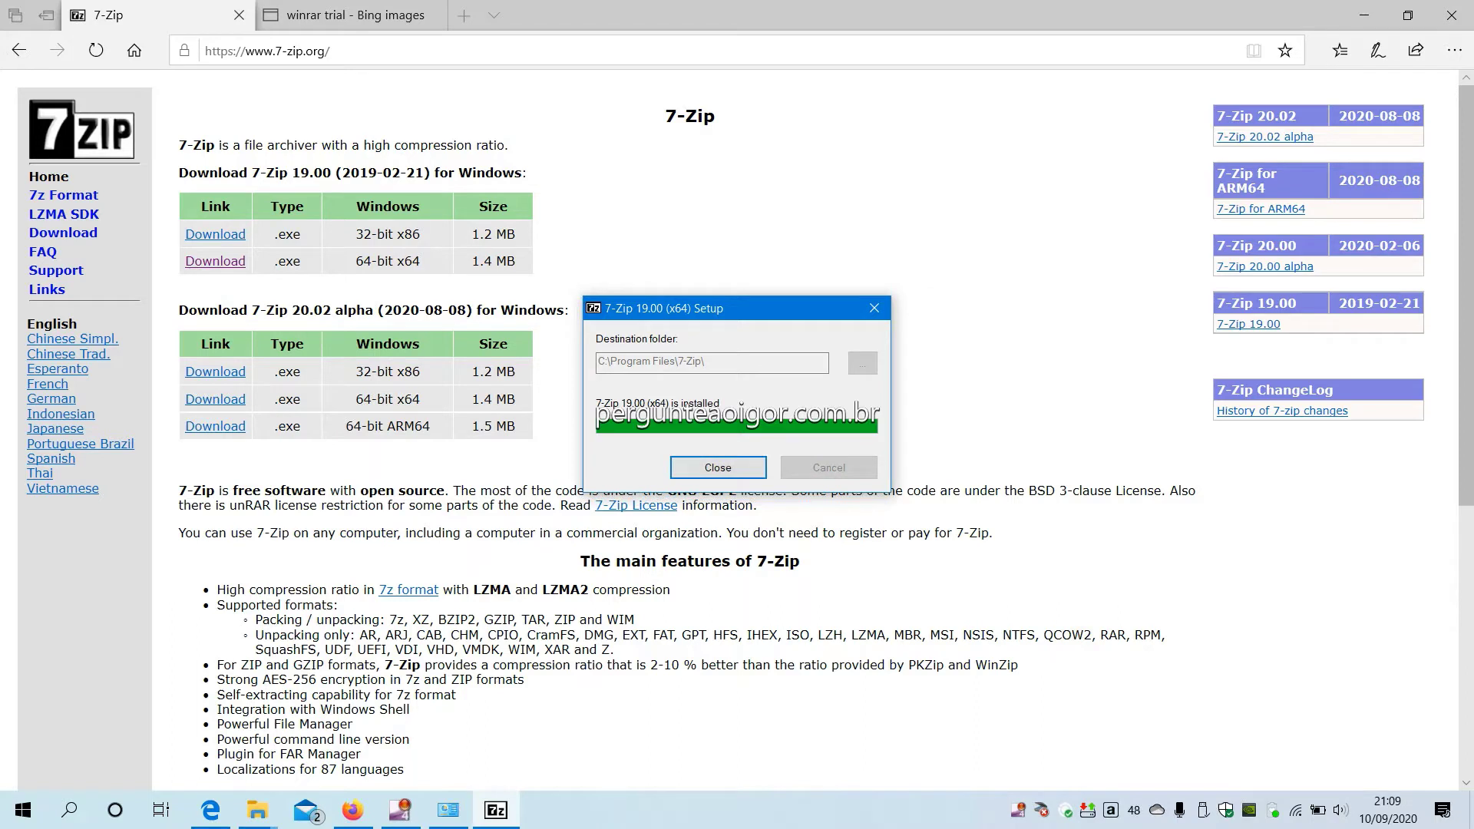
key(Return)
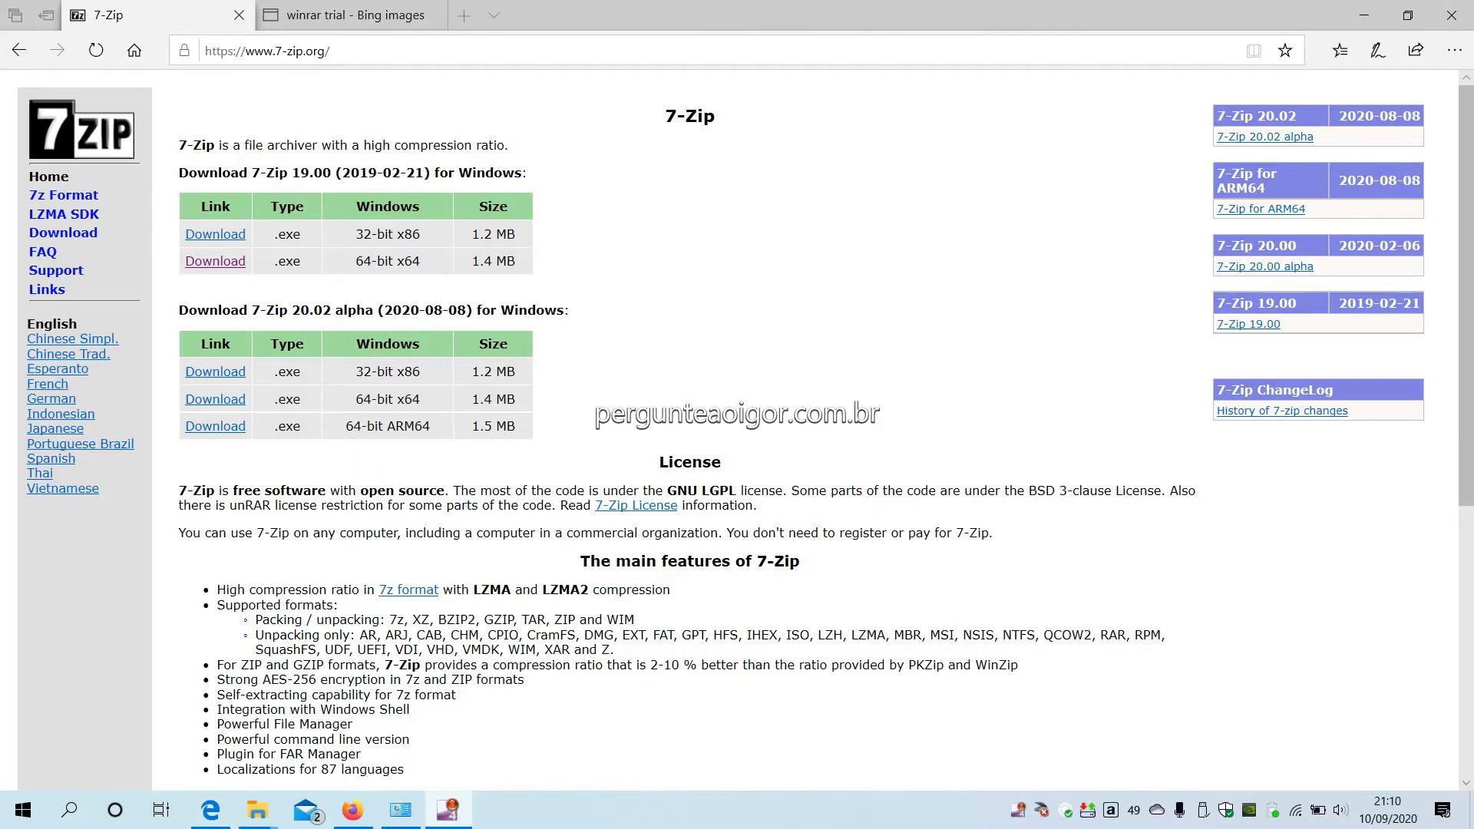
Step: Search Windows for "7-z" and run 7-Zip File Manager as administrator
key(super)
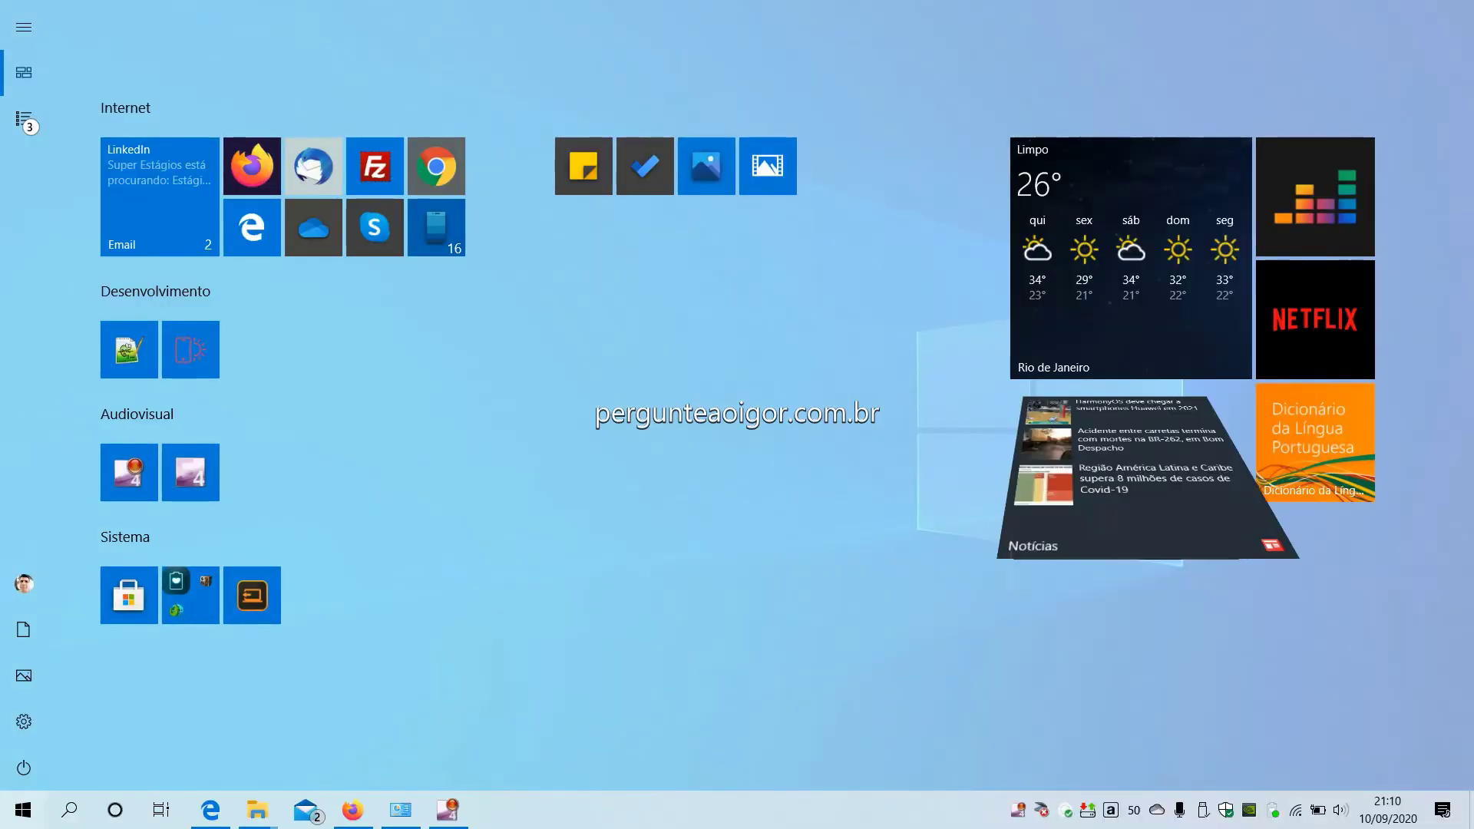
text(7)
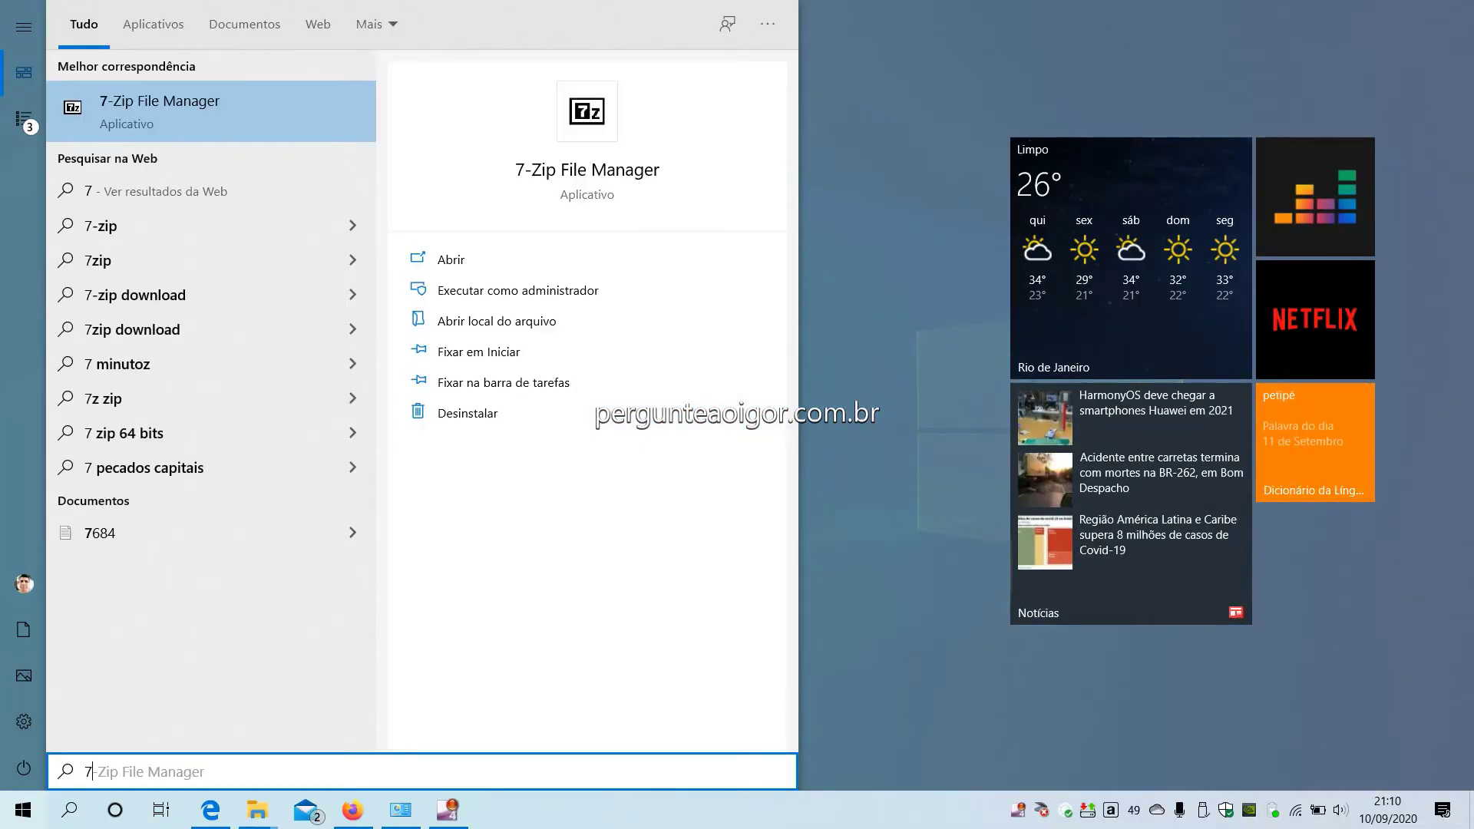
text(-z)
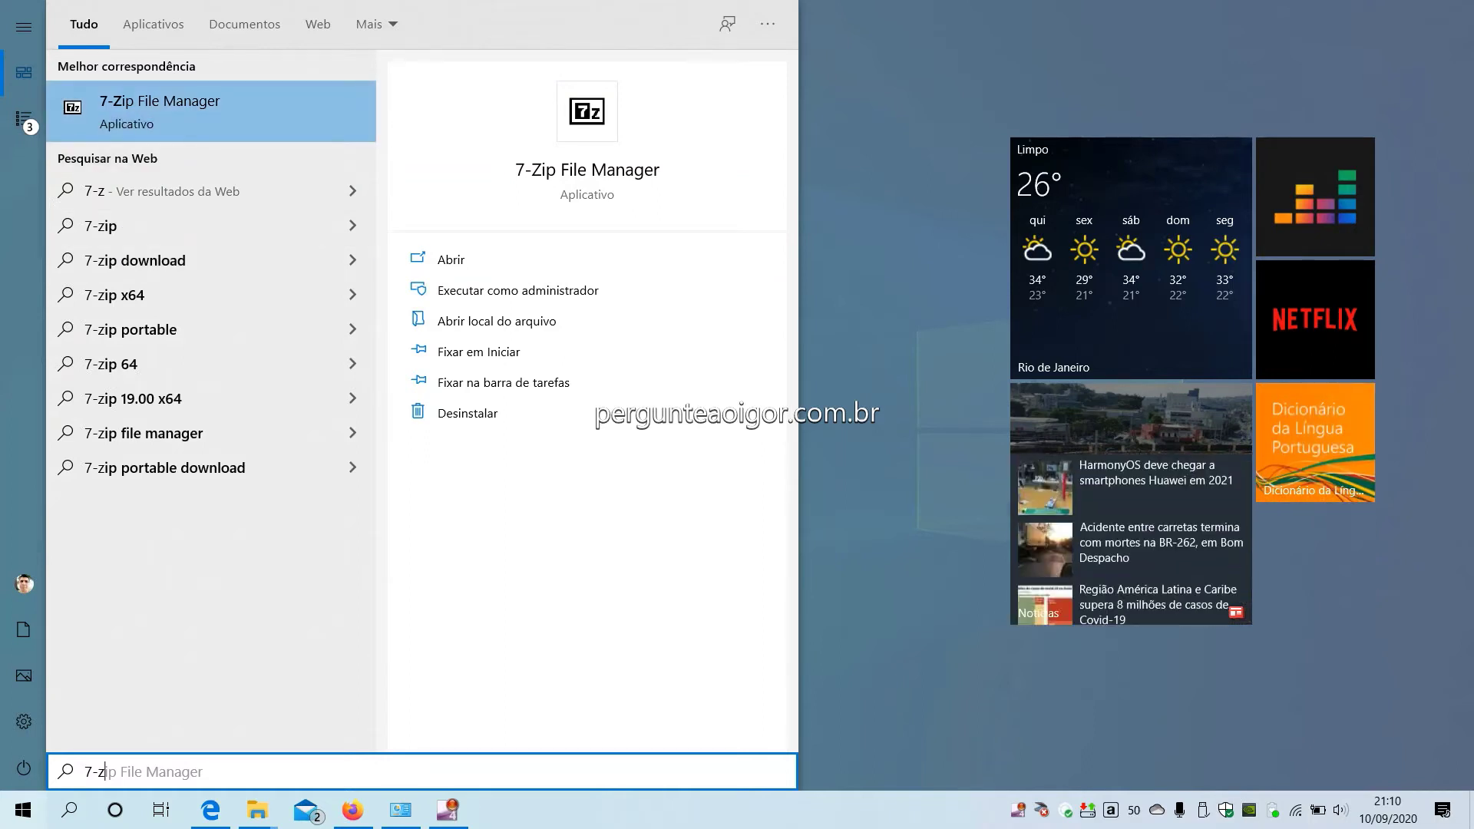
right_click(219, 121)
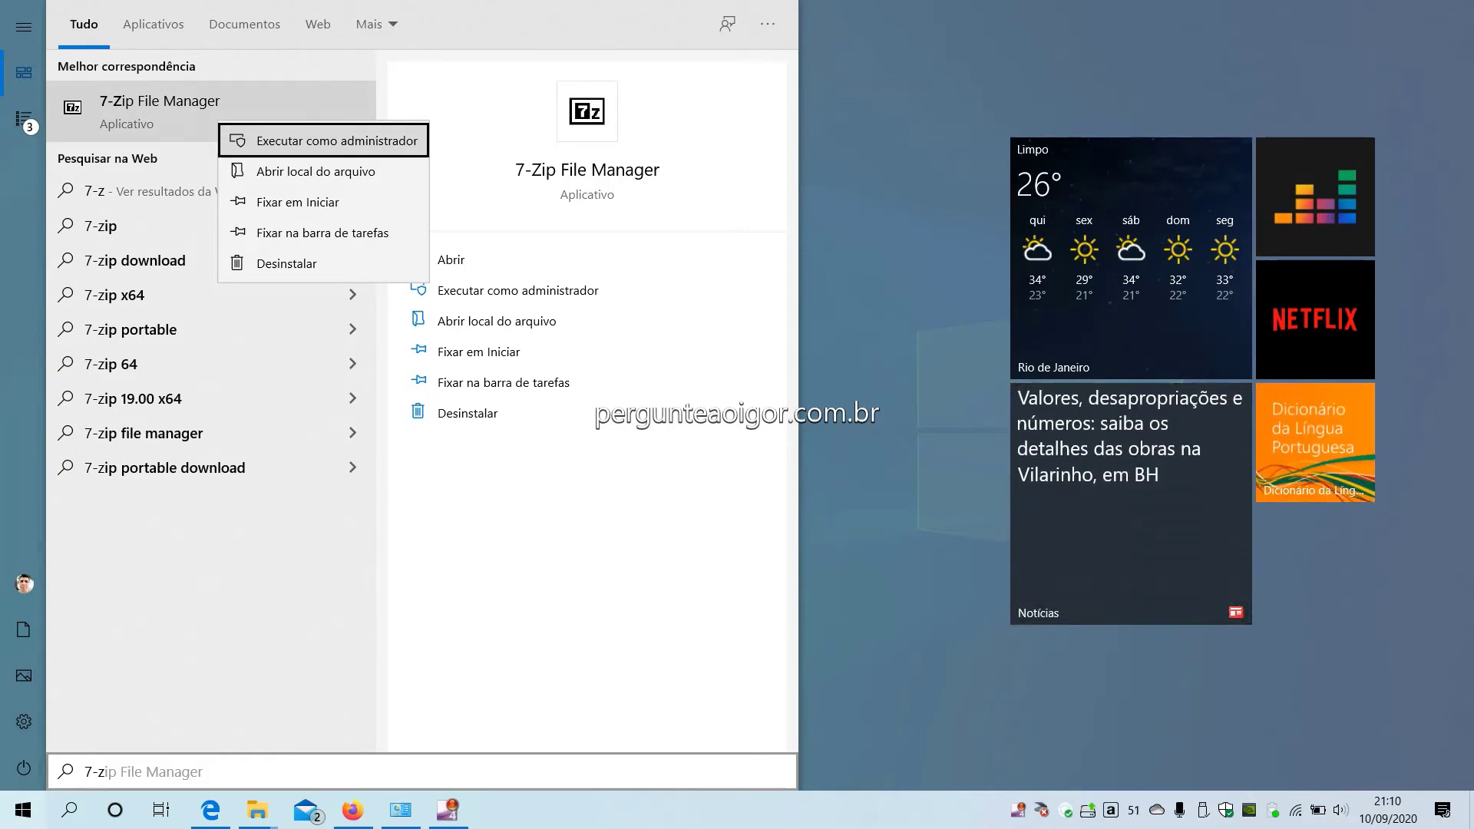
key(Escape)
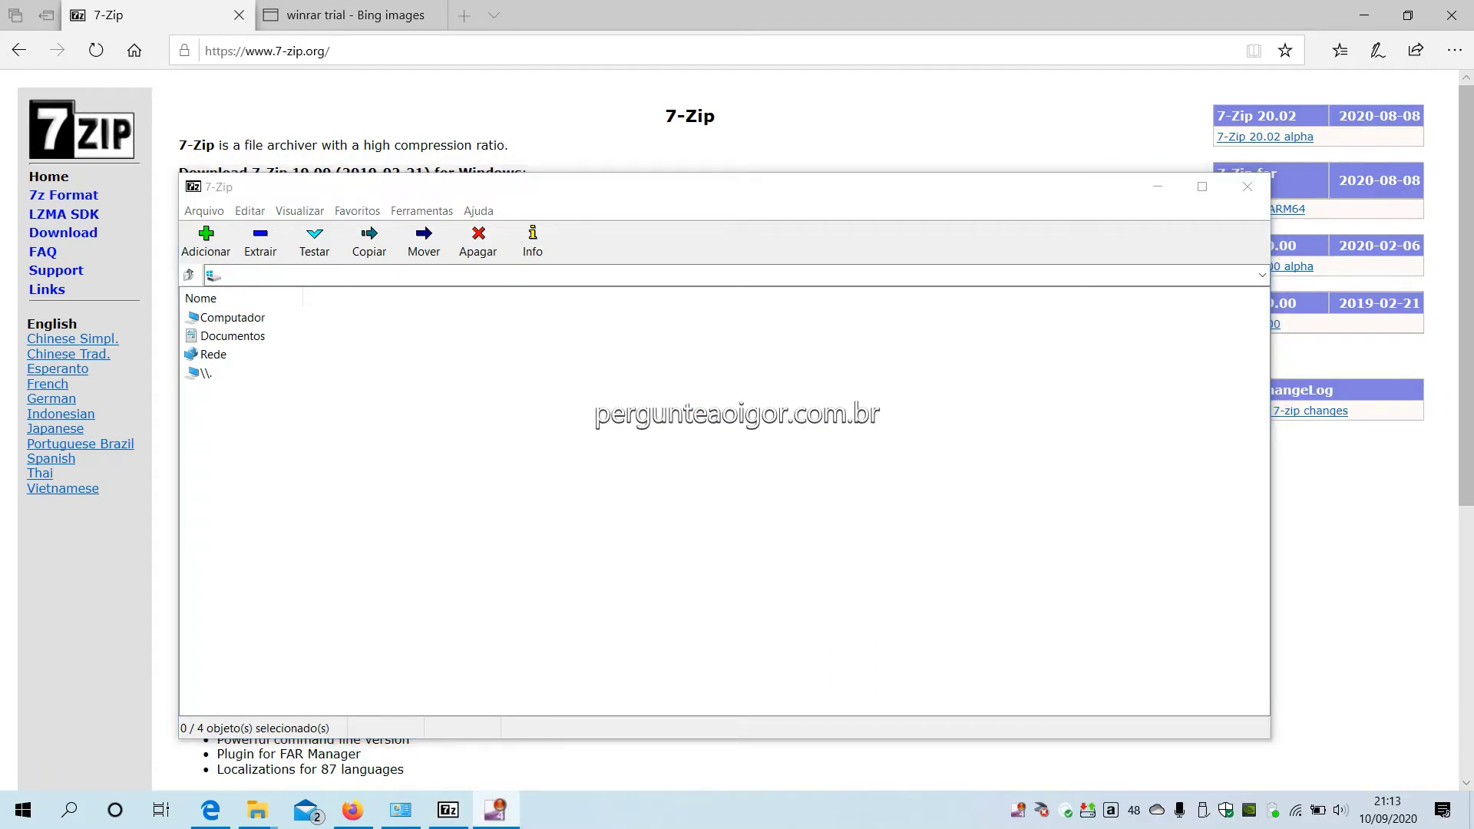
Step: In the 7-Zip options, associate all listed file types with 7-Zip for both the current user and all users
key(alt+f)
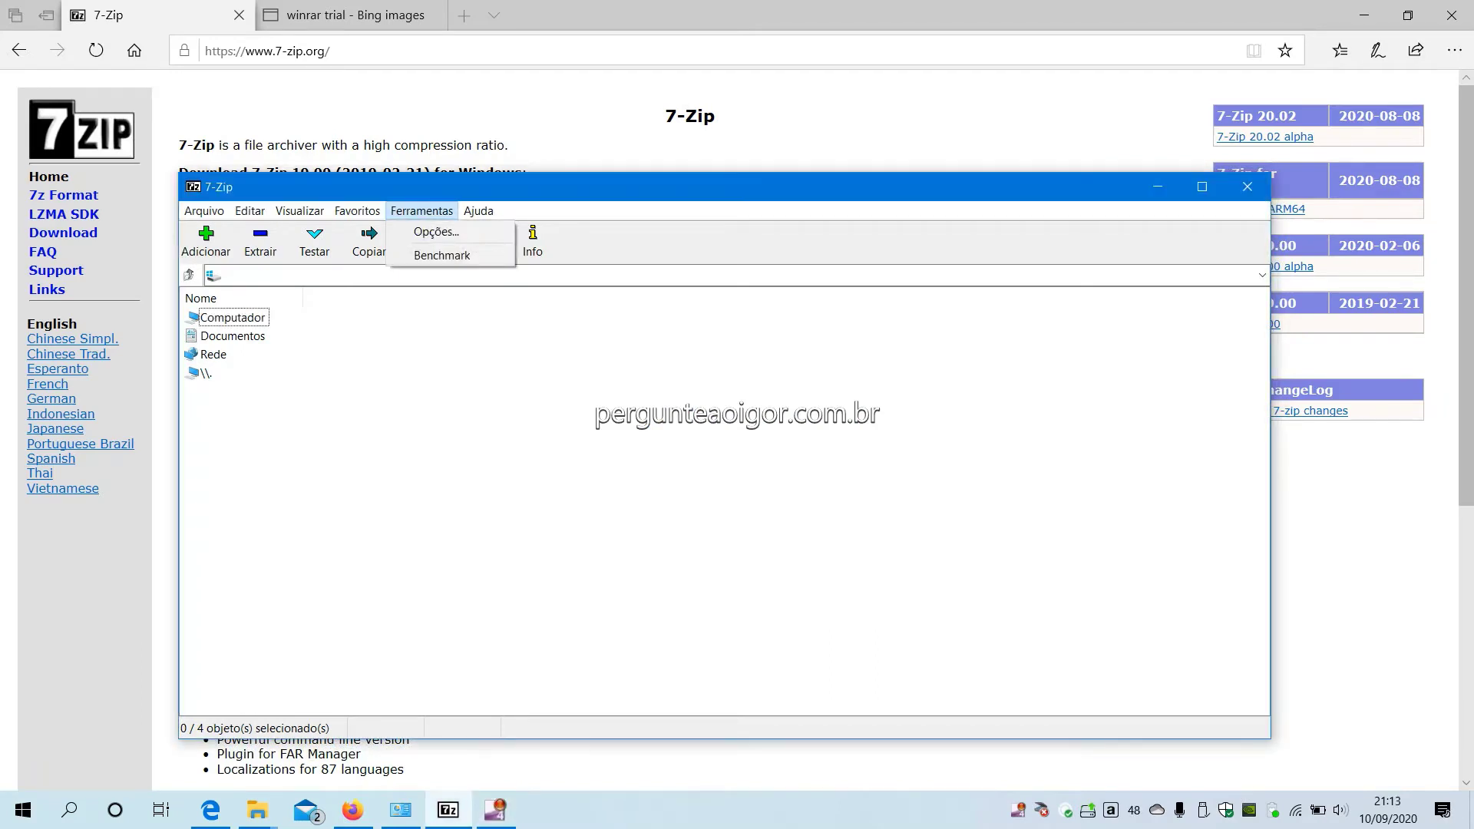
key(Down)
key(Return)
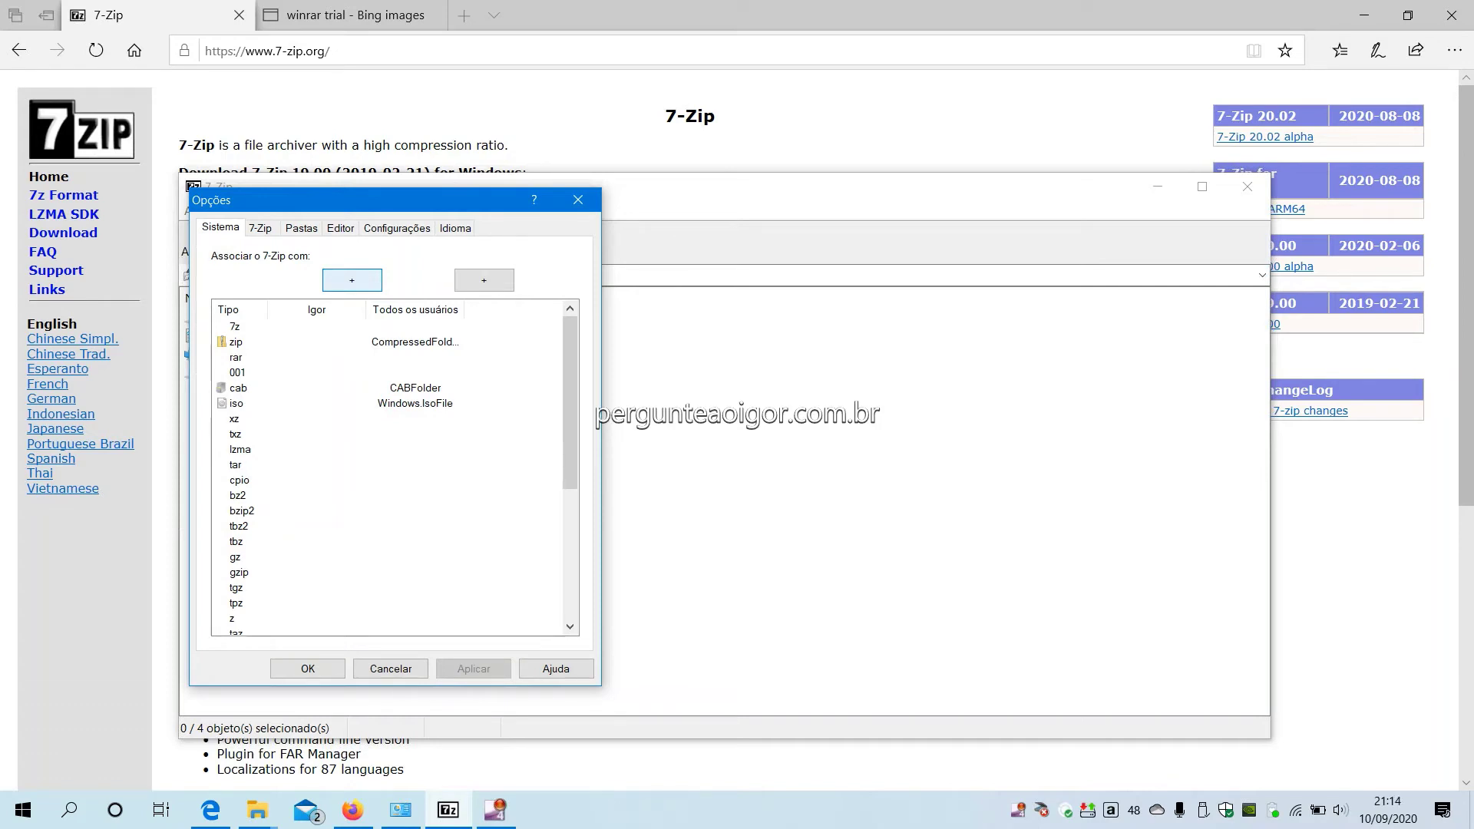
key(space)
key(Tab)
key(space)
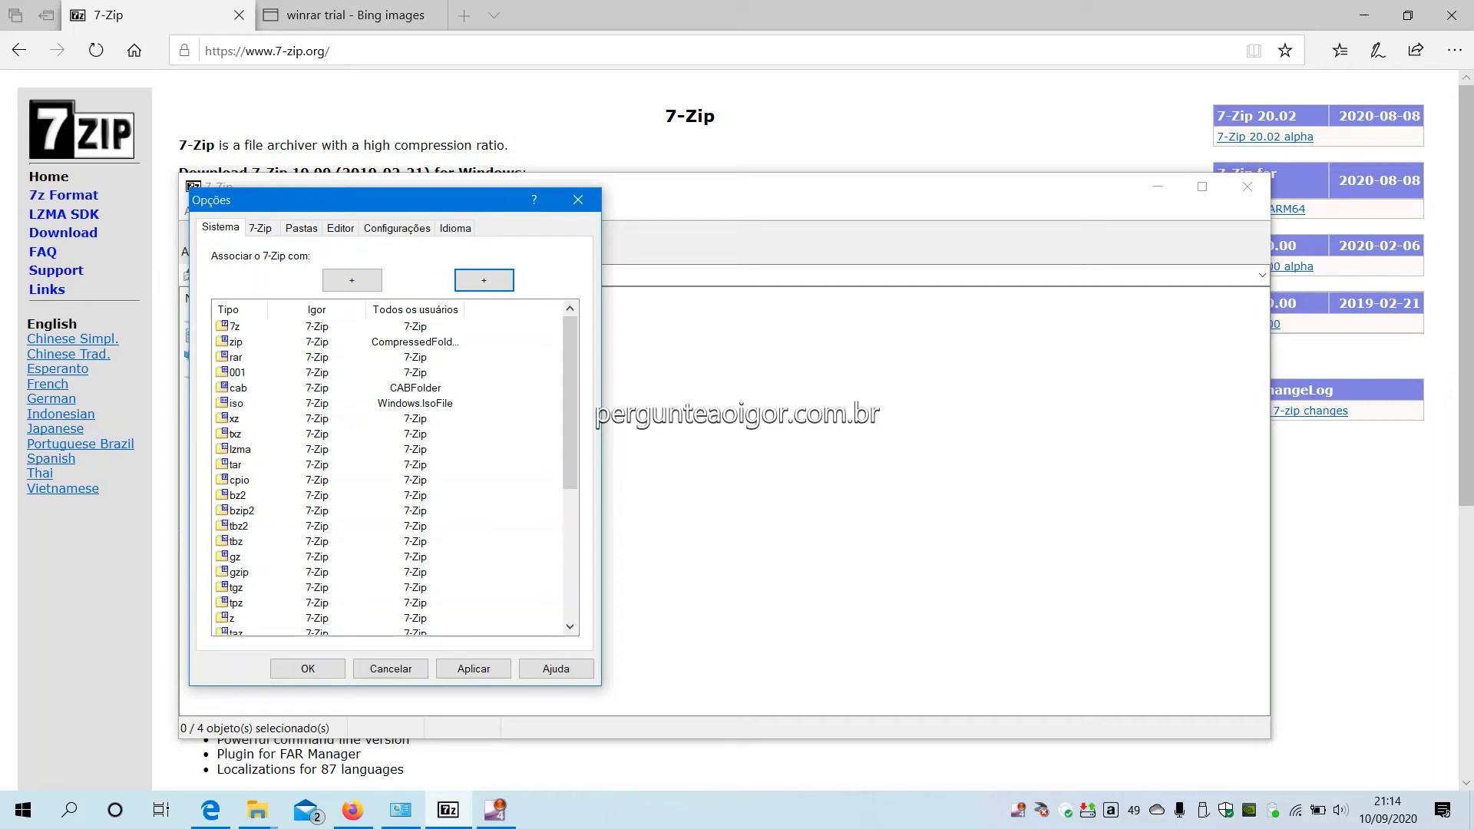
Step: Remove the current user's 7-Zip association from the zip, cab, iso and vhd types, save the options and close the file manager
click(316, 343)
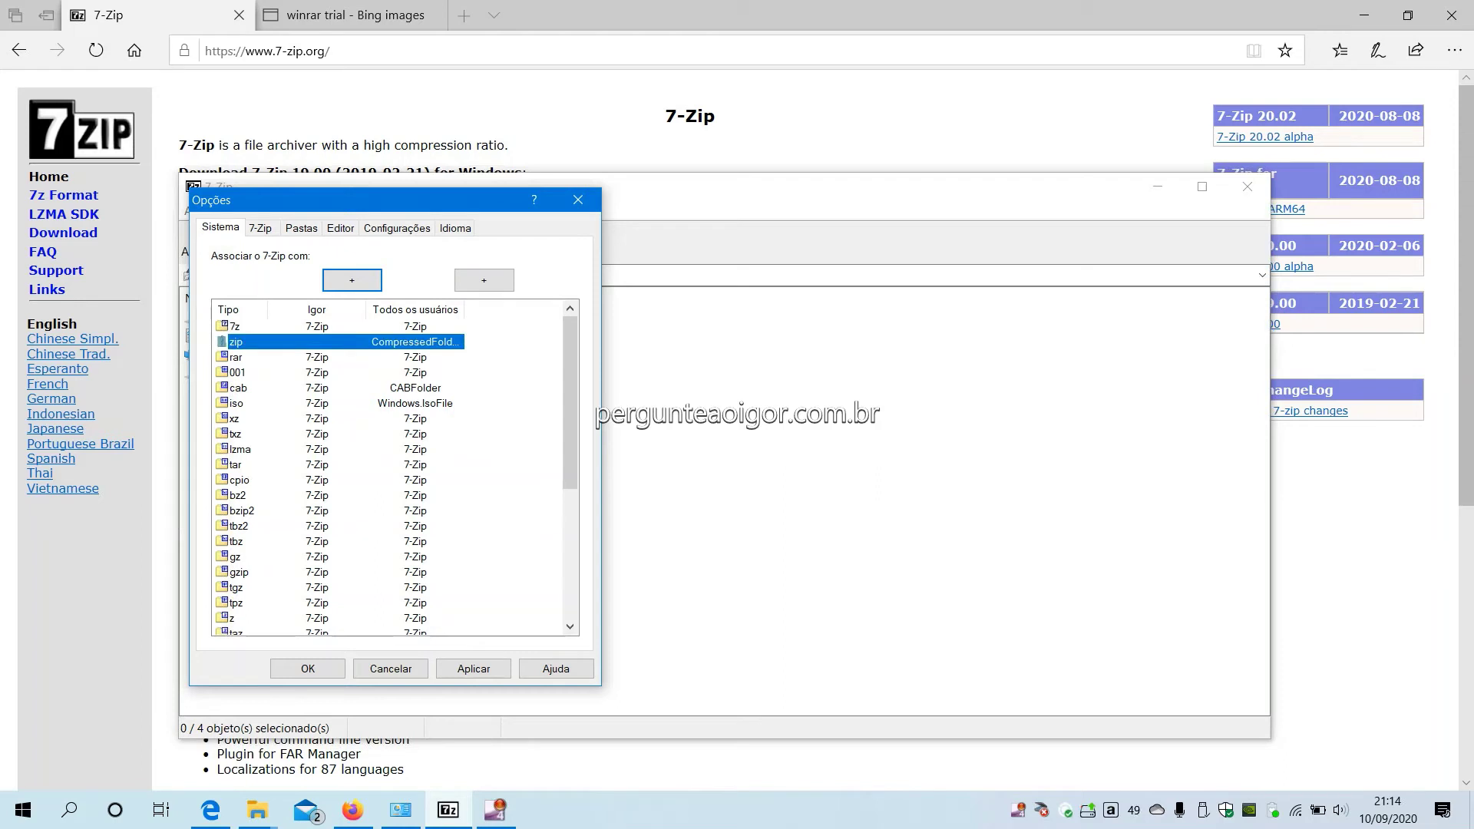
click(316, 388)
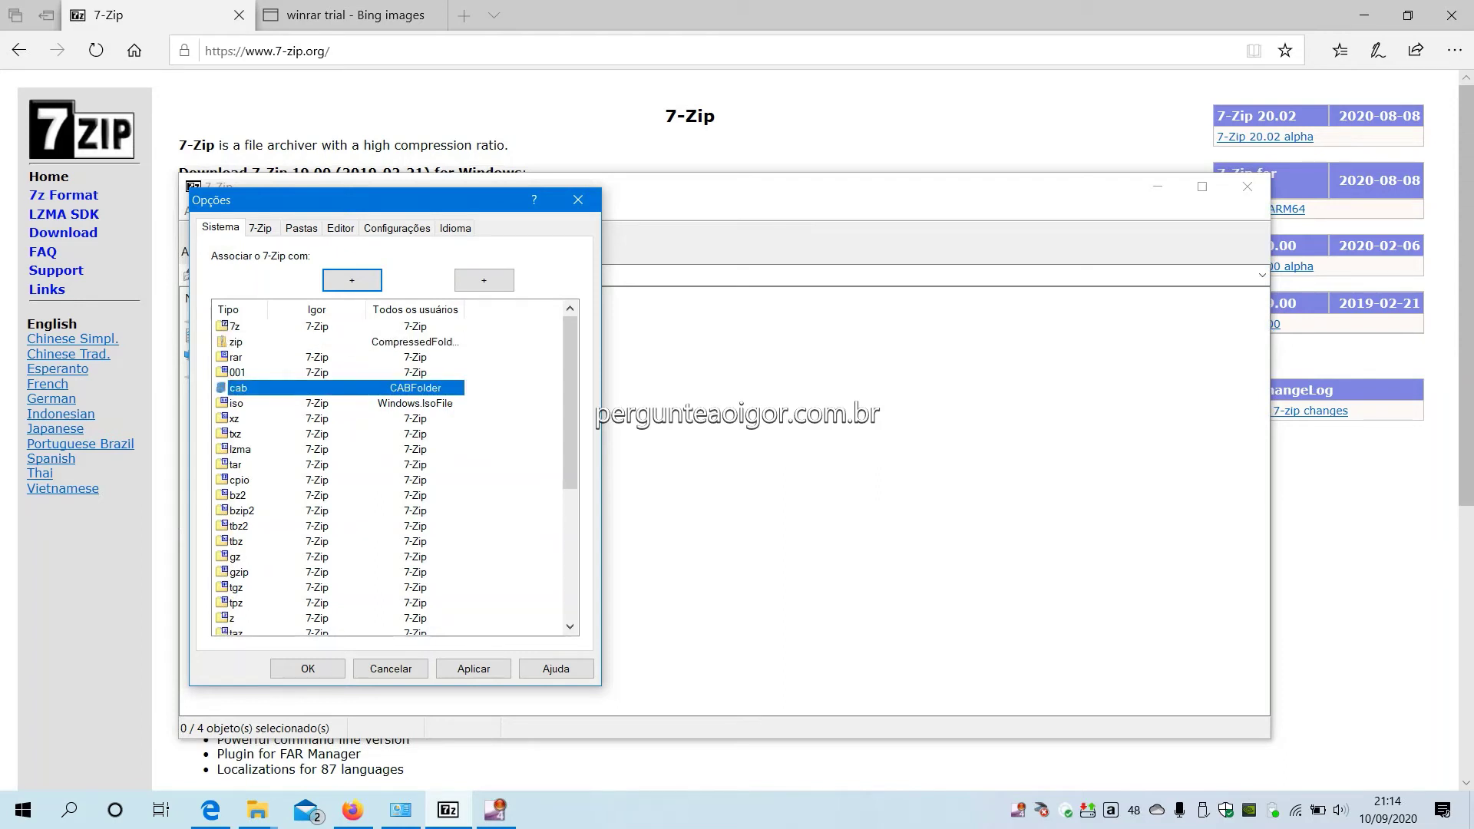
click(316, 404)
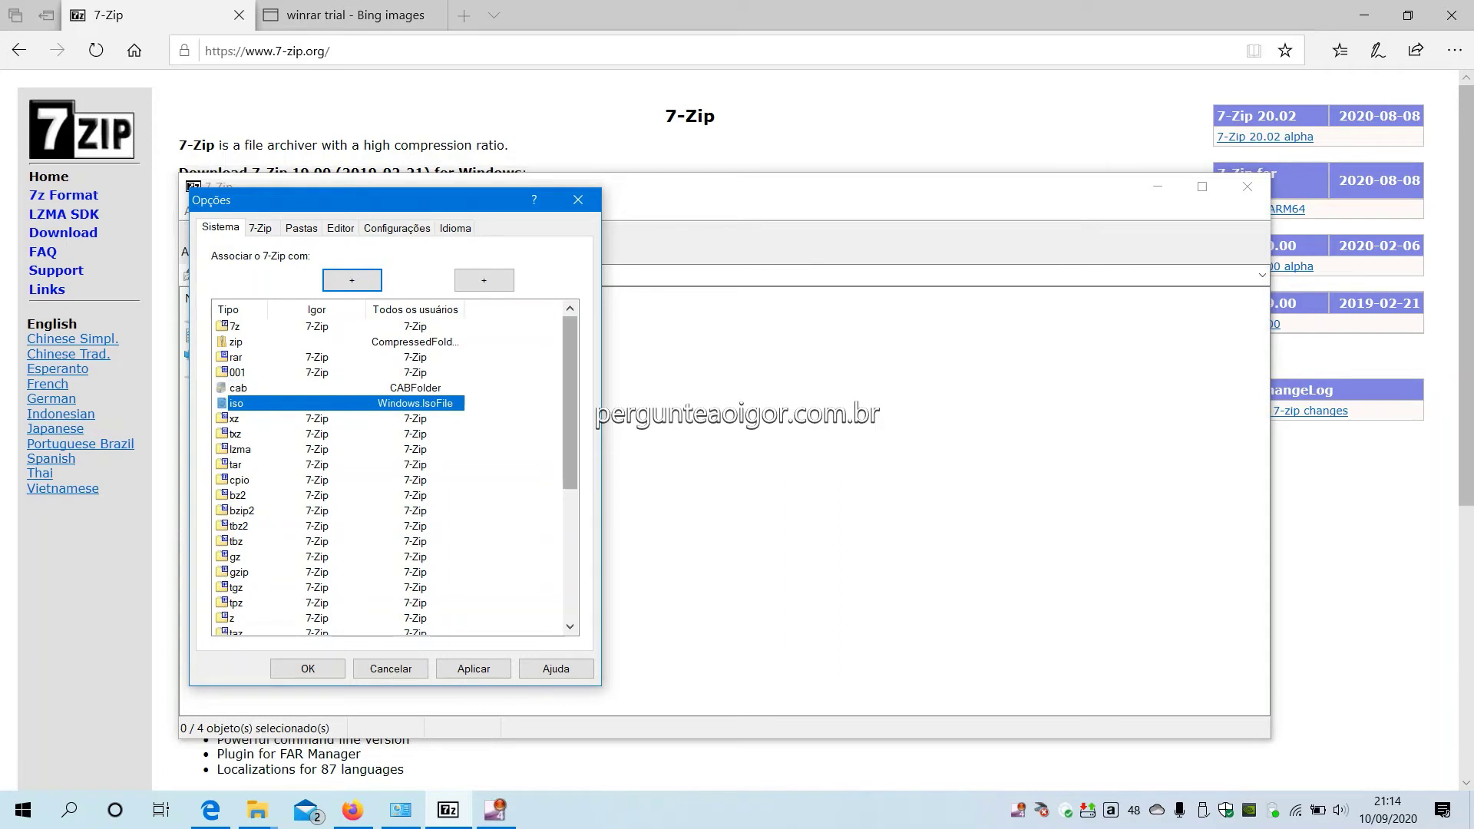
scroll(570, 461, down, 5)
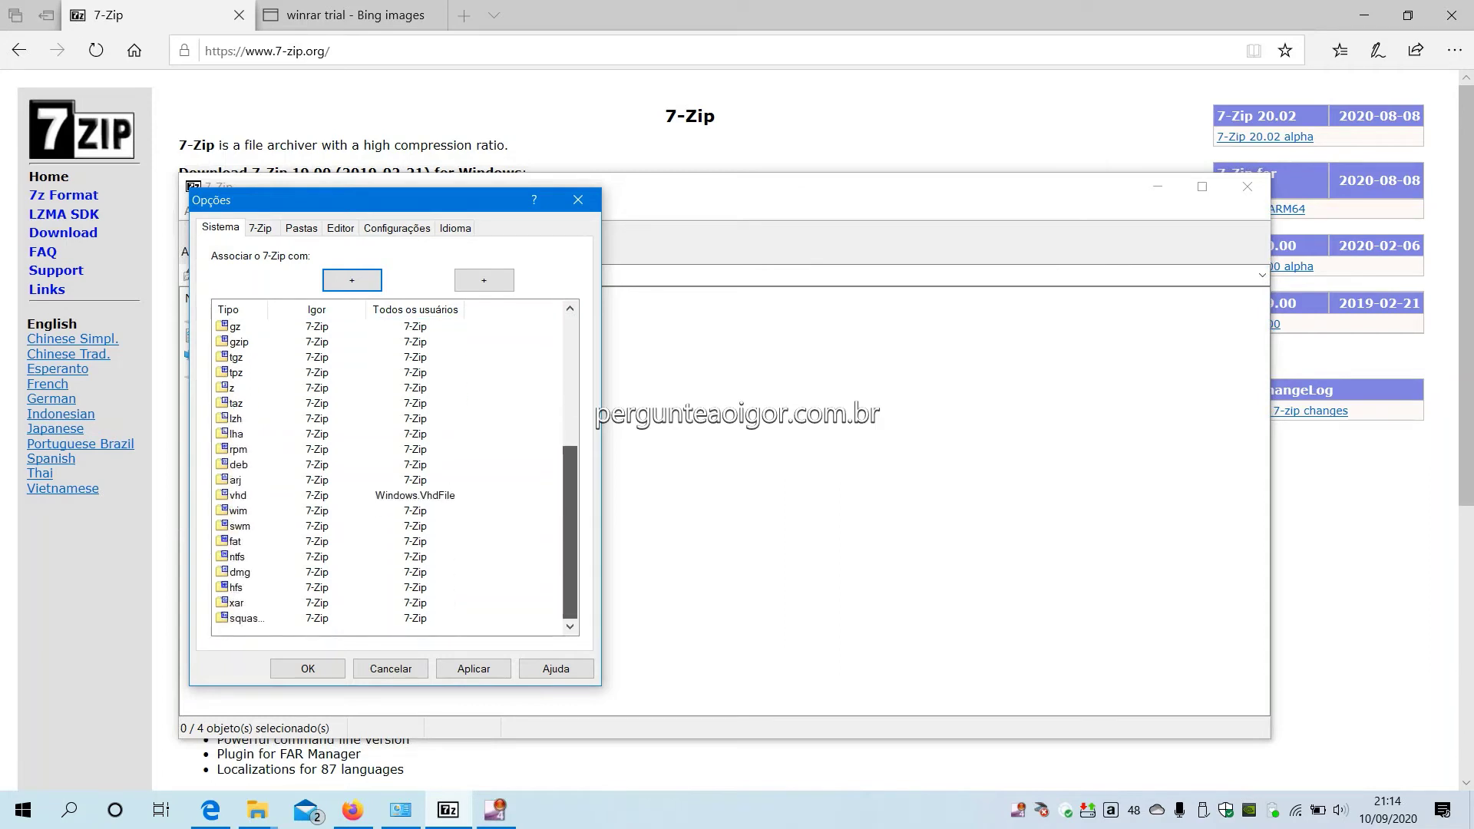
click(317, 496)
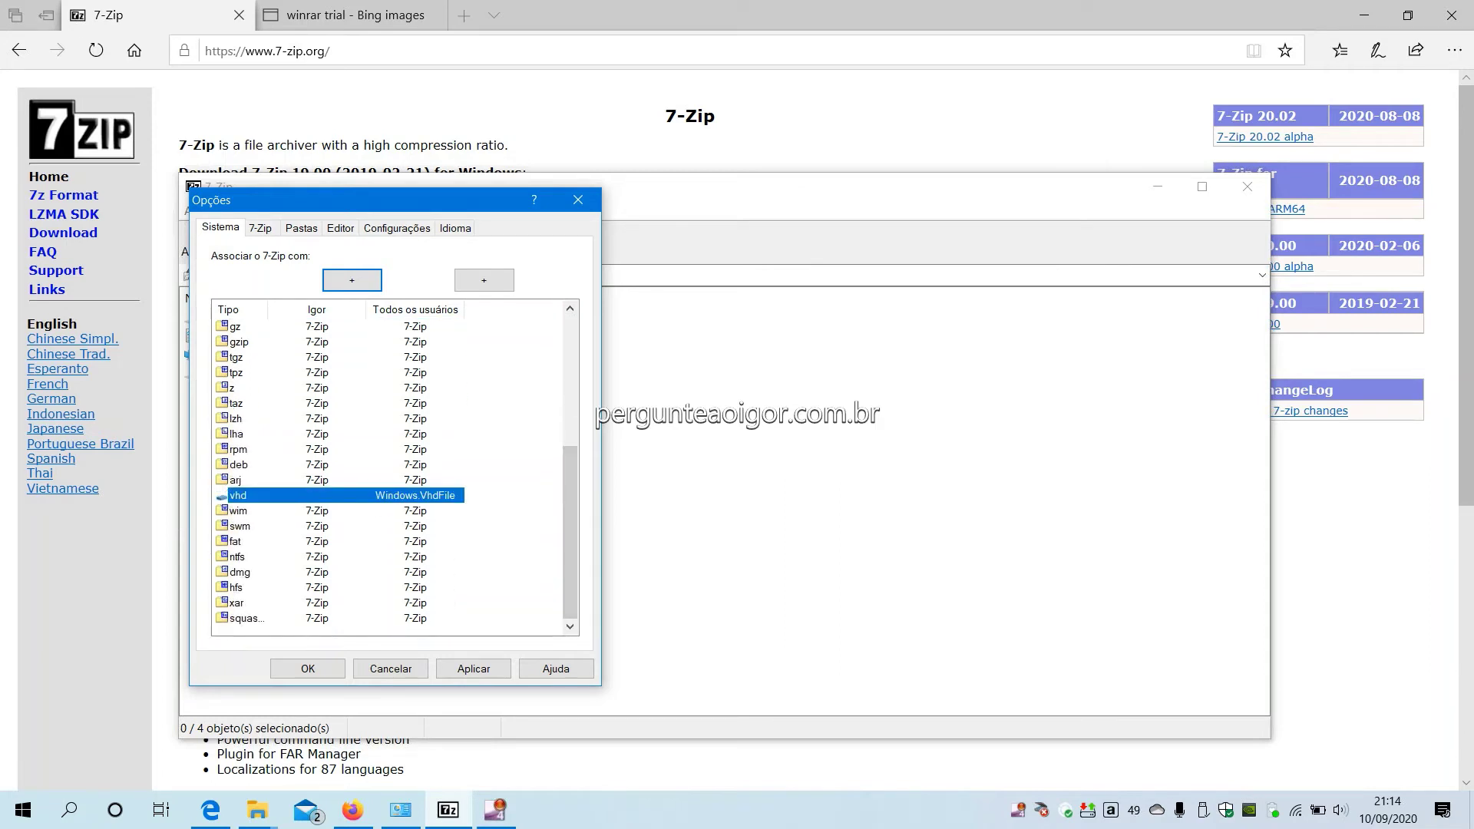
drag(570, 514, 570, 370)
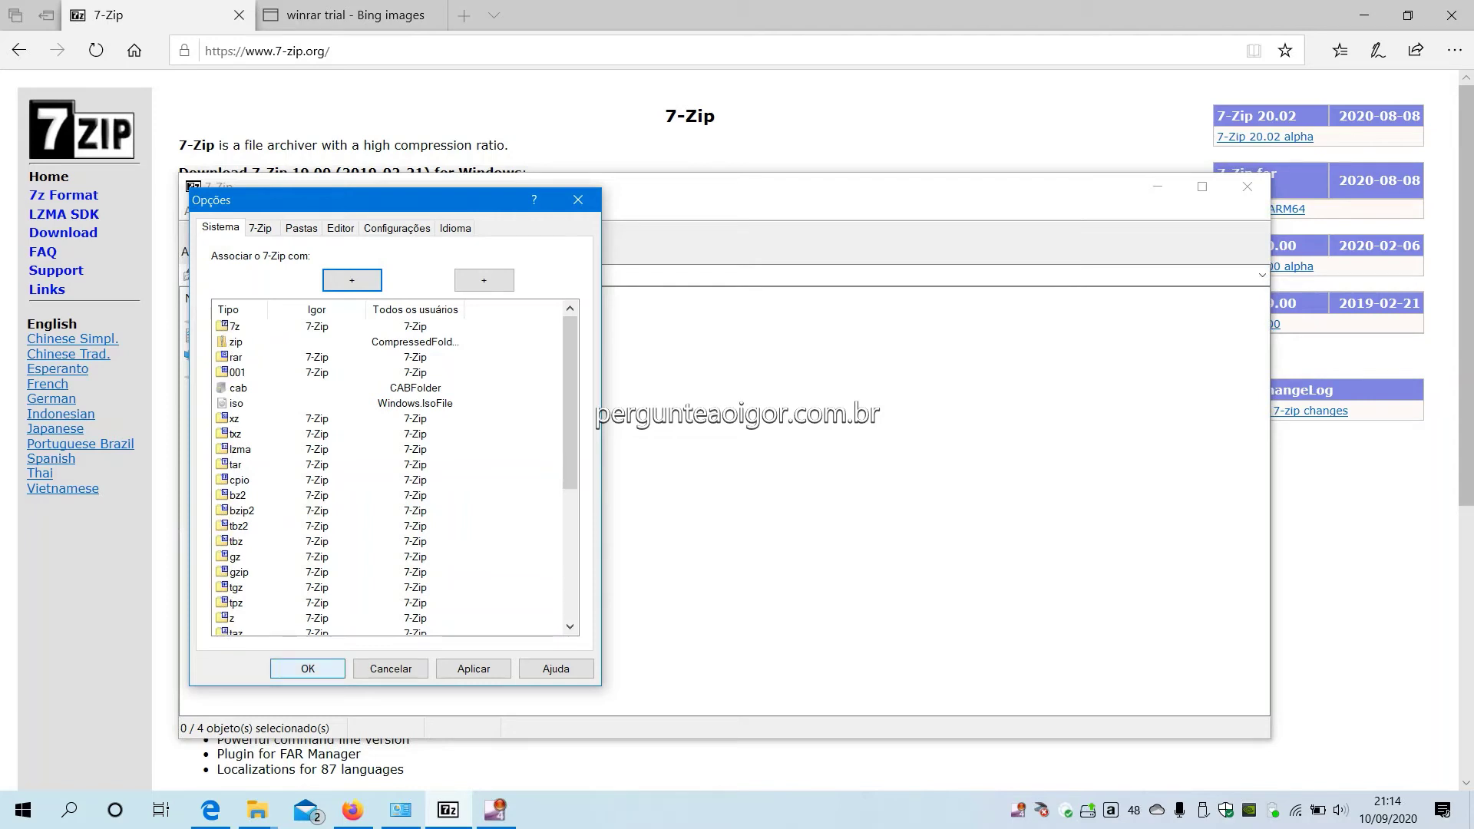
click(307, 669)
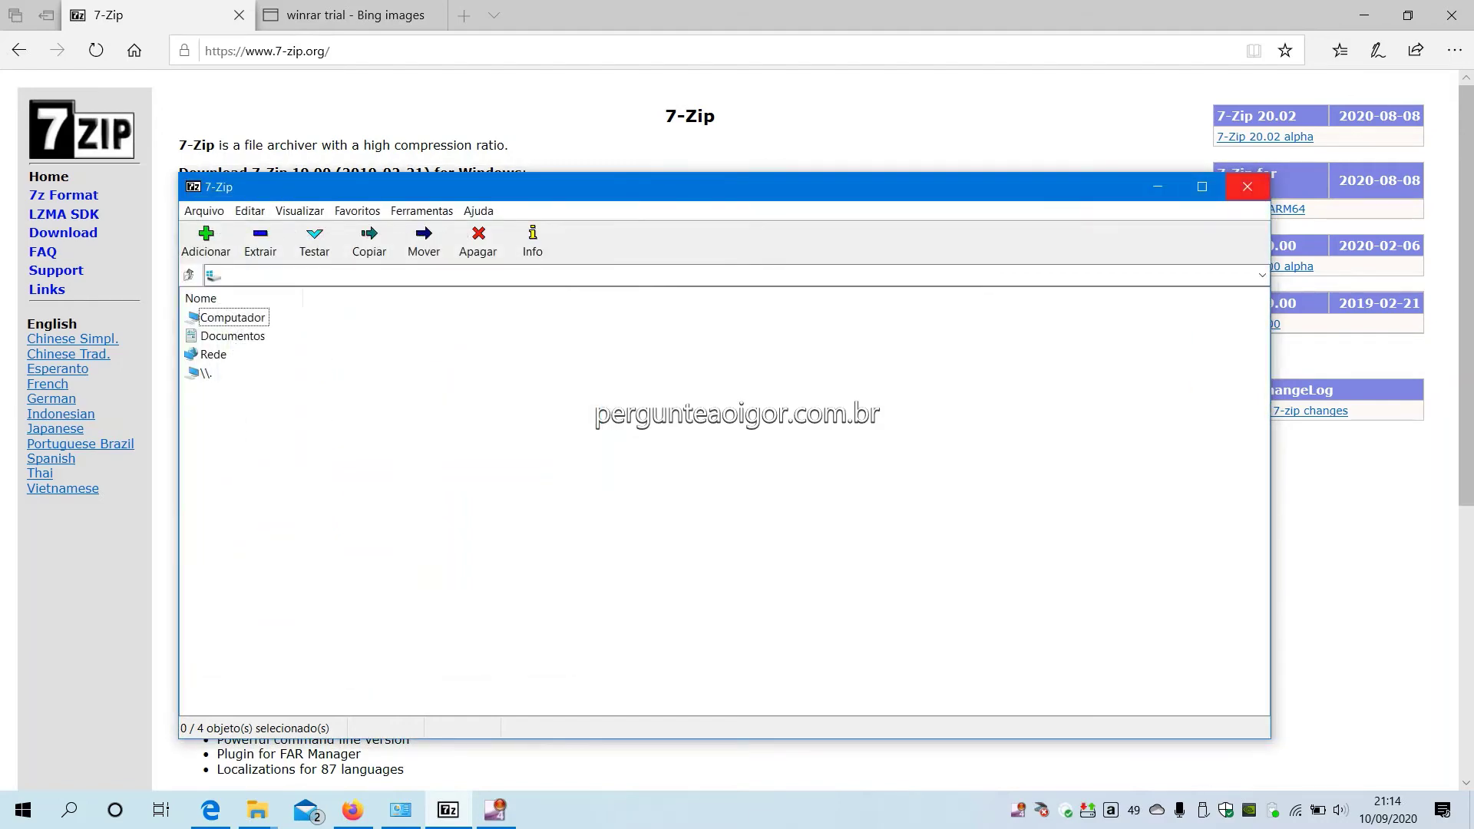
click(1247, 187)
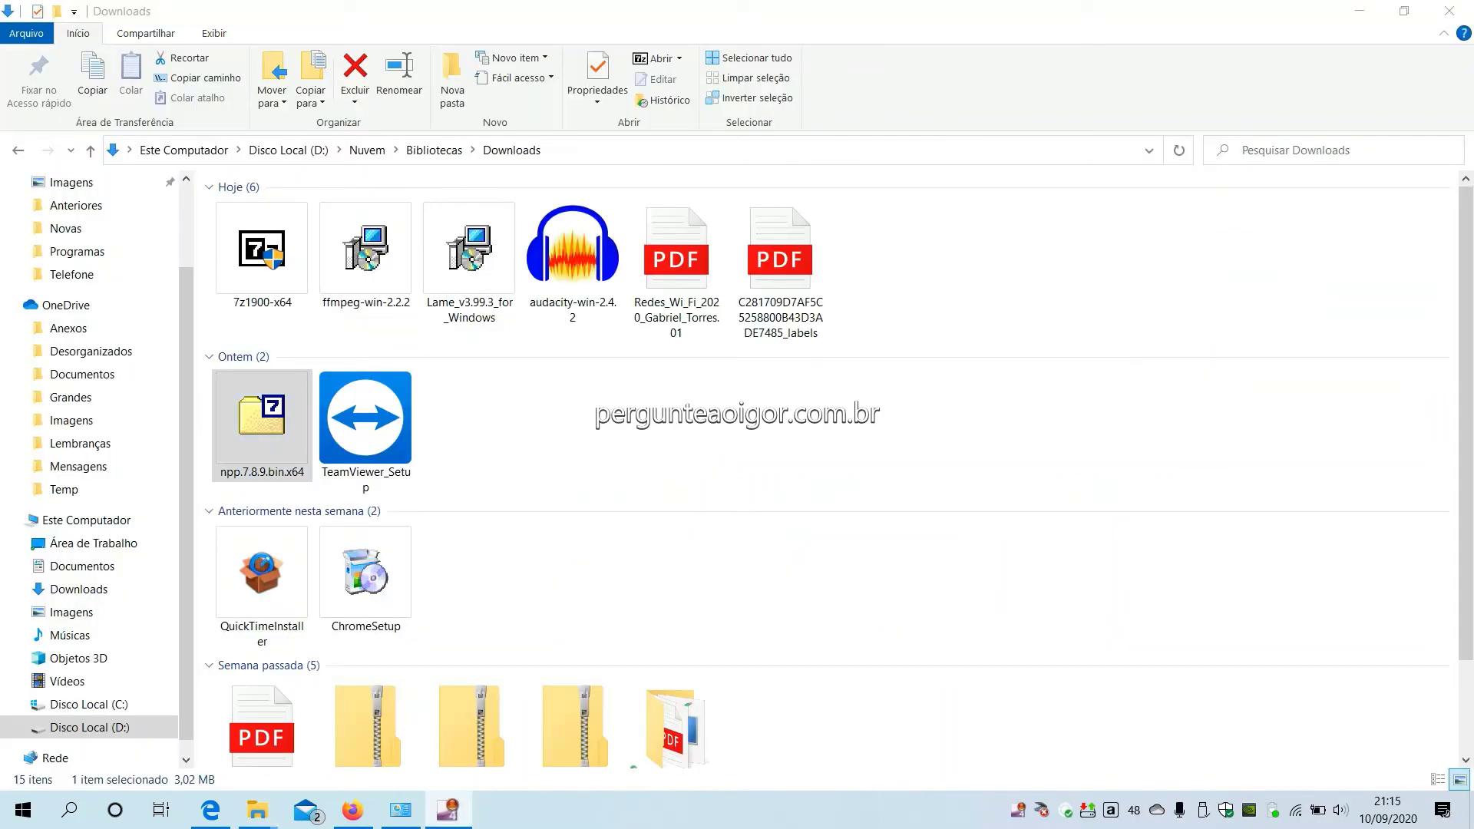
Step: Extract the npp.7.8.9.bin.x64 archive in the Downloads folder into its own npp.7.8.9.bin.x64 subfolder using 7-Zip
click(262, 419)
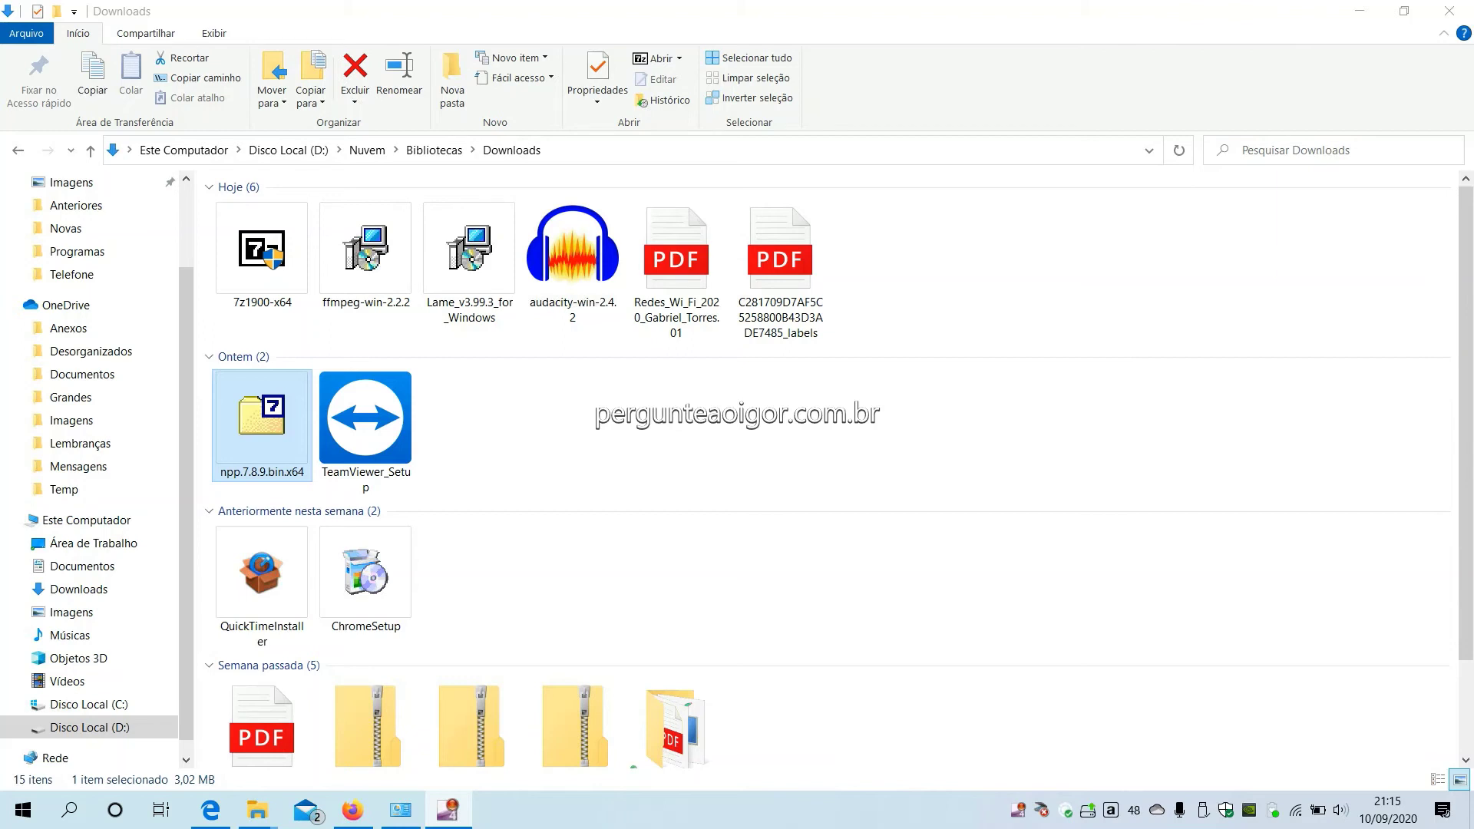
key(alt+Tab)
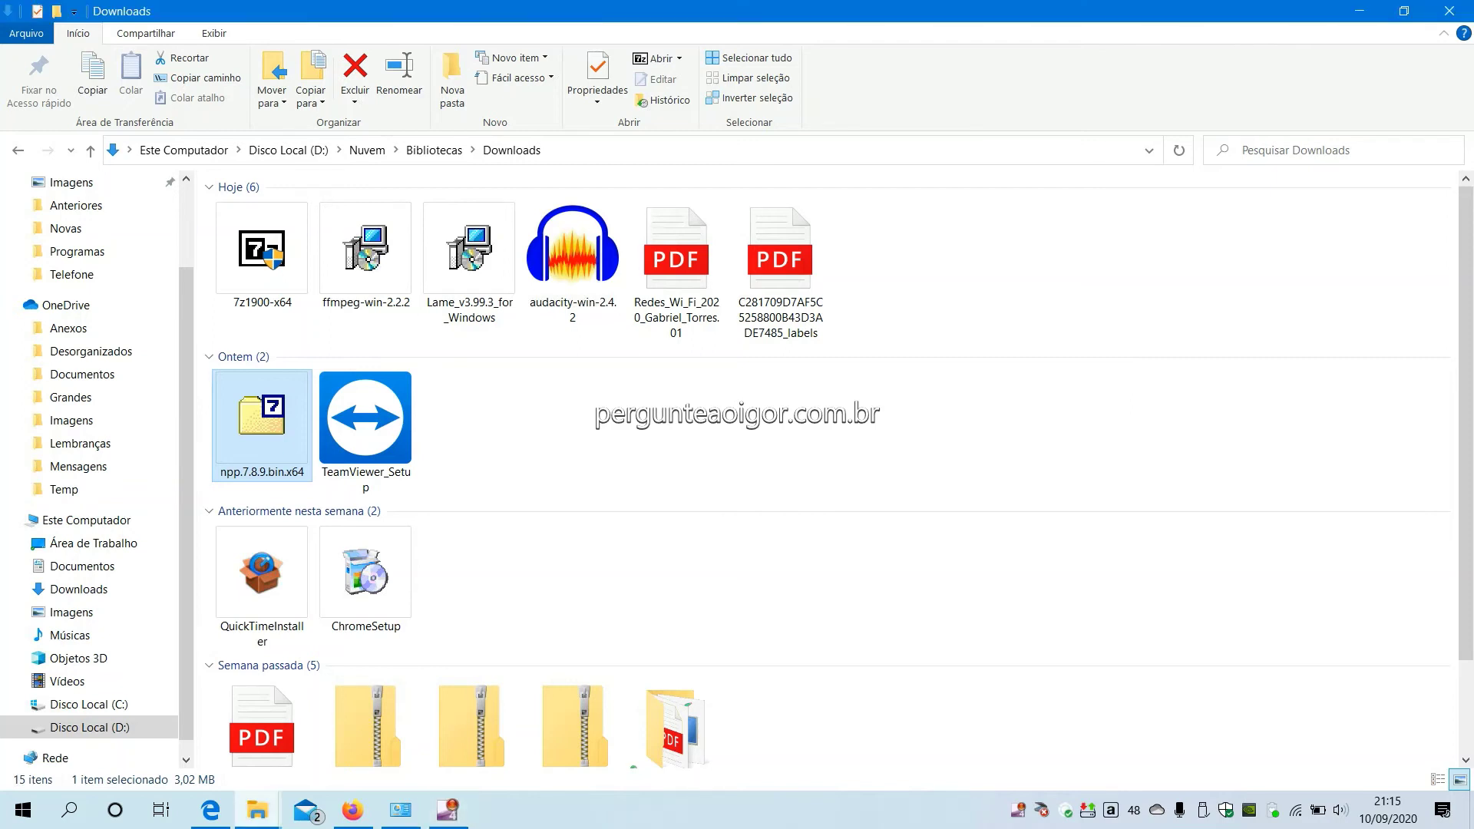
right_click(276, 424)
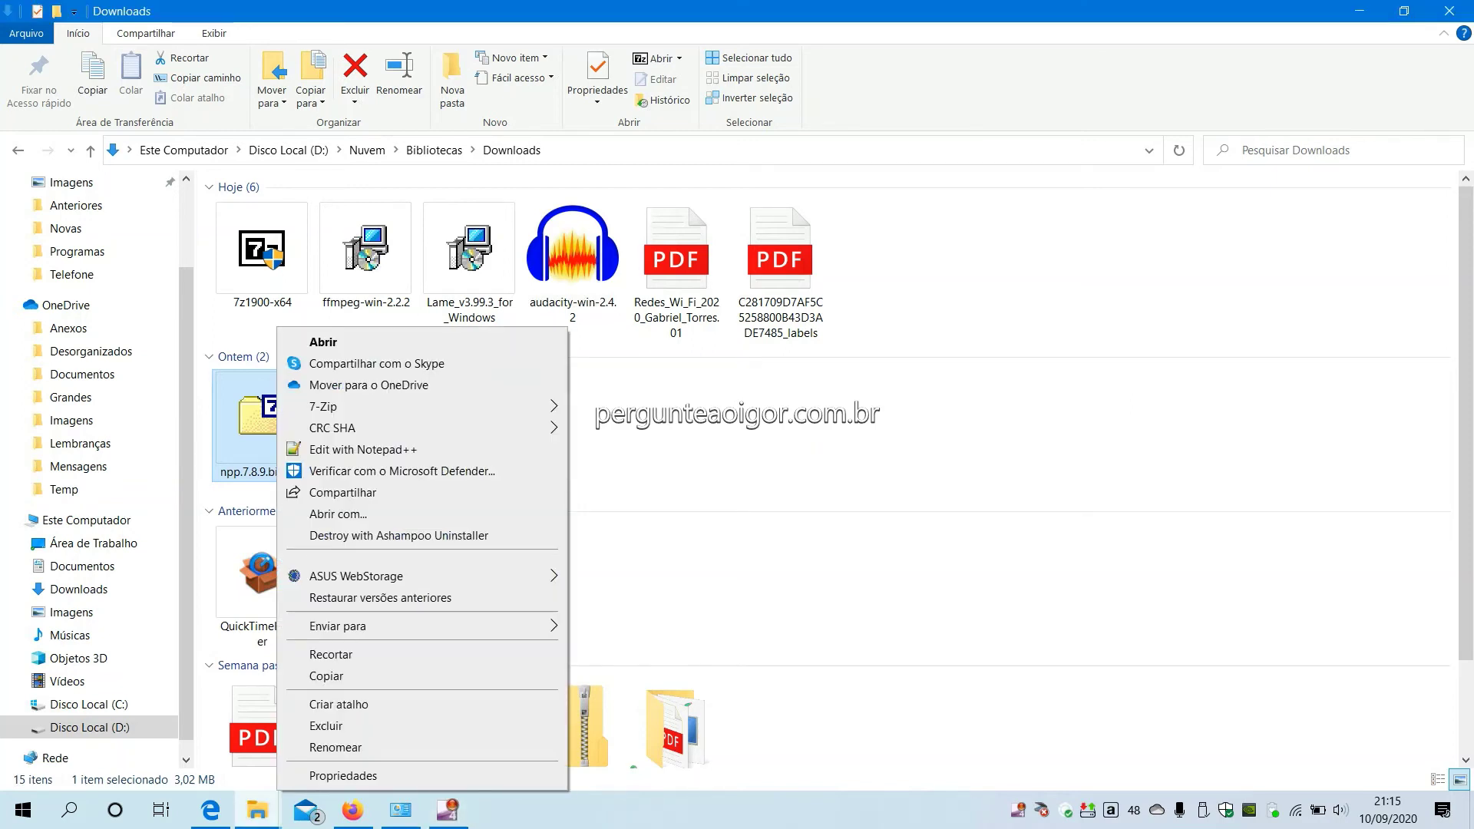
mouse_move(323, 407)
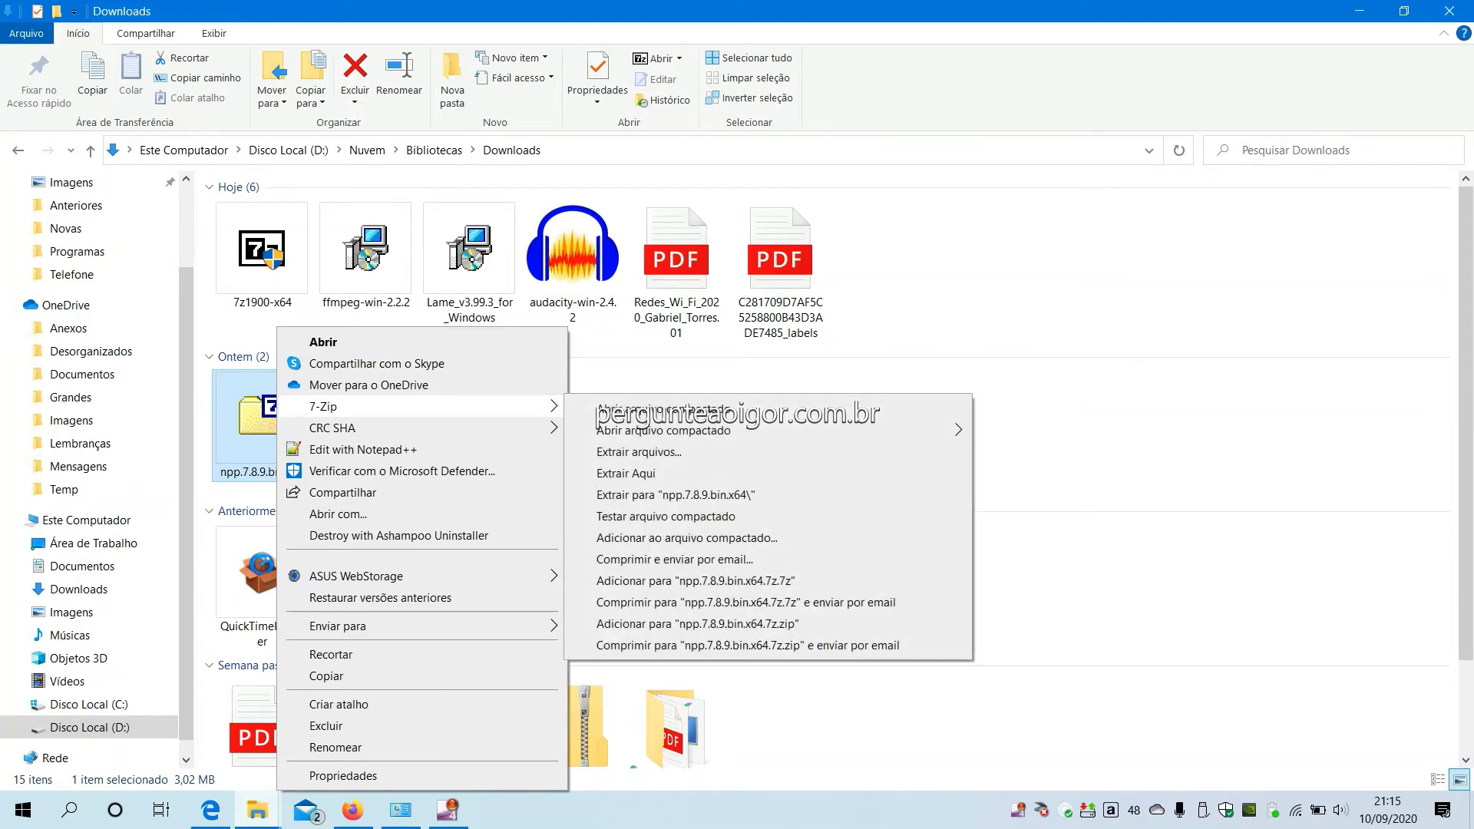
key(Escape)
key(Escape)
right_click(263, 425)
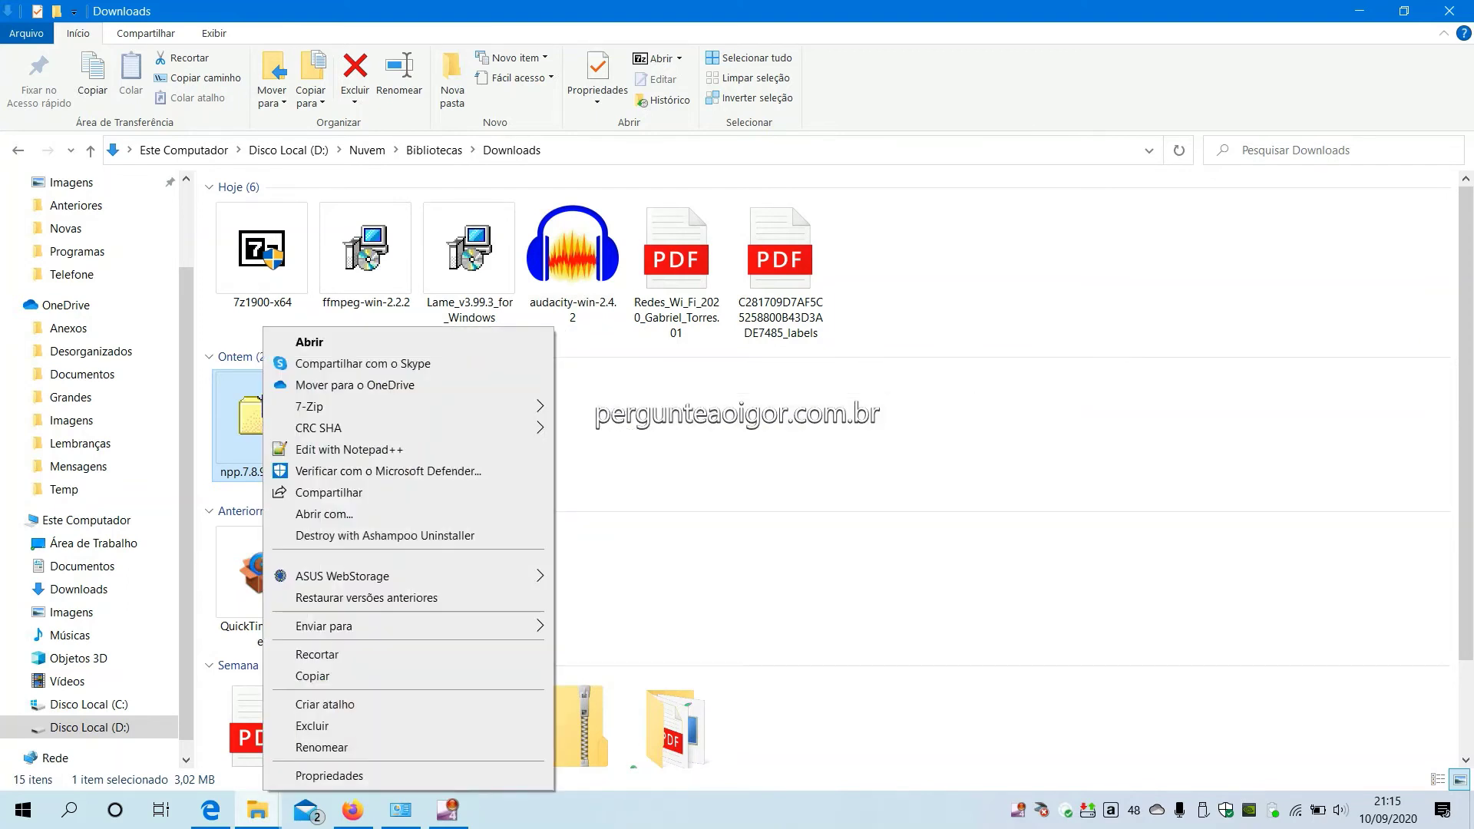
mouse_move(323, 407)
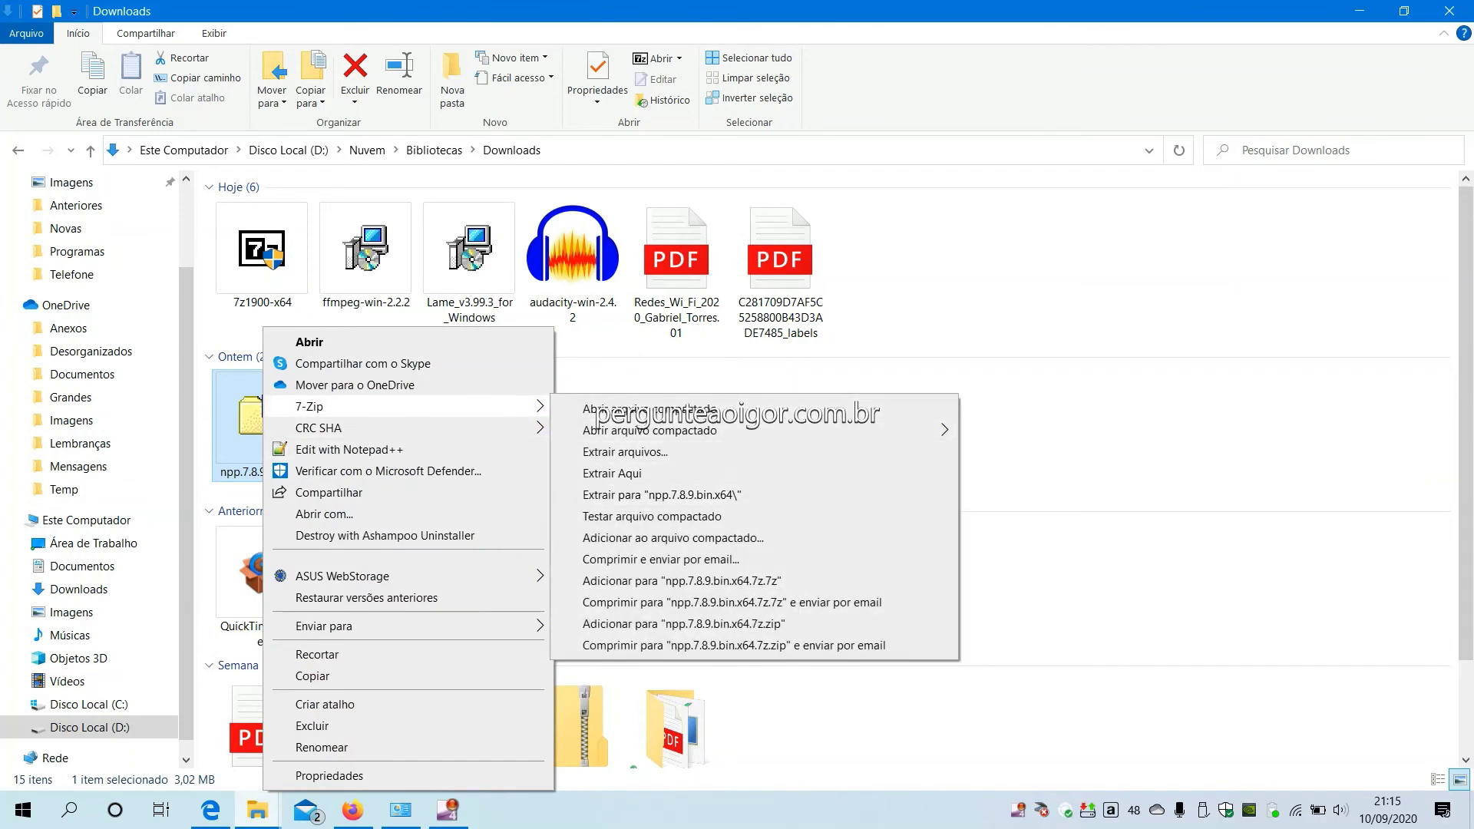
key(Escape)
key(Right)
key(Down)
key(Down)
key(Down)
key(Down)
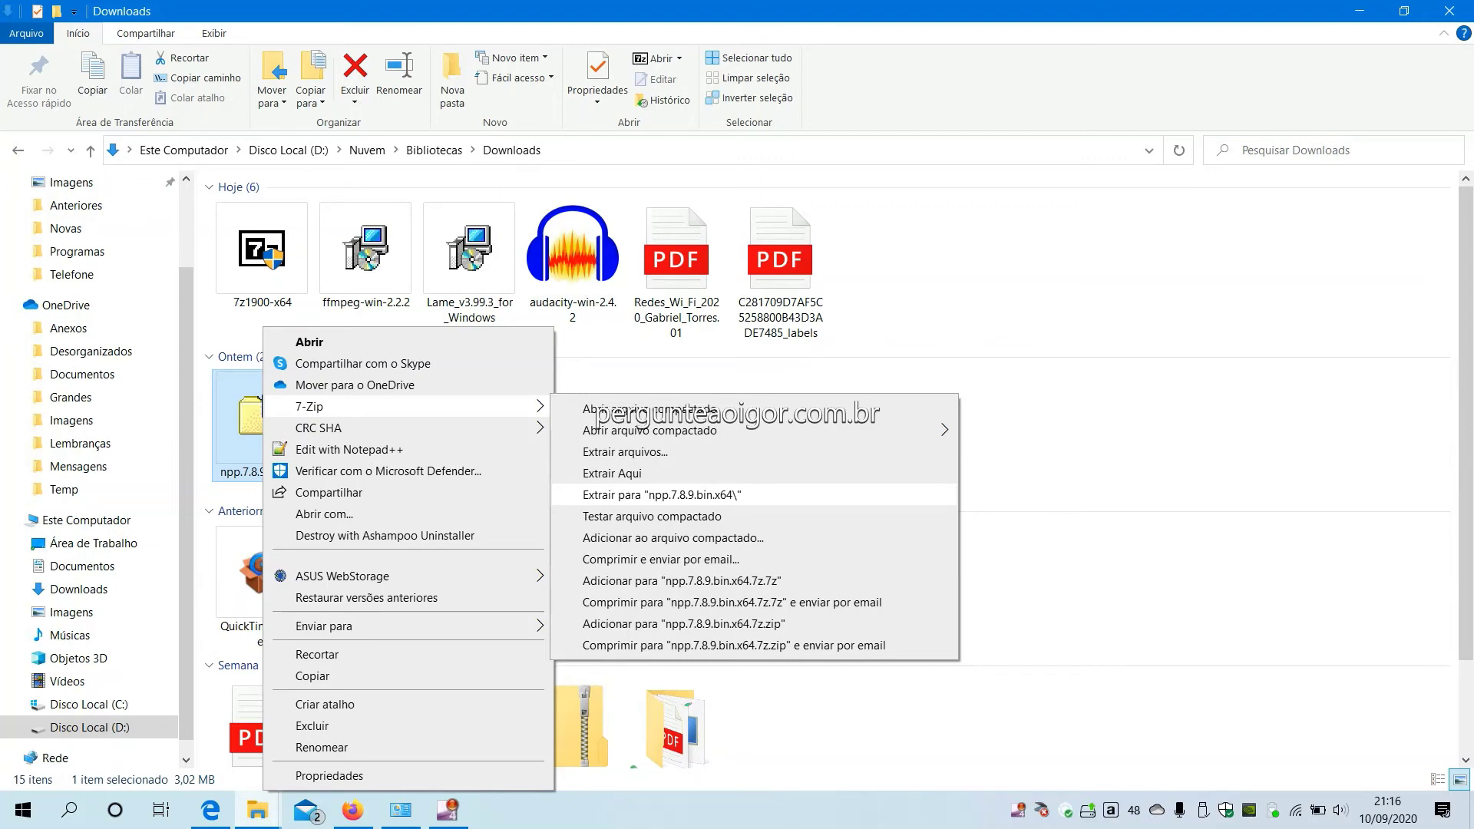
click(662, 494)
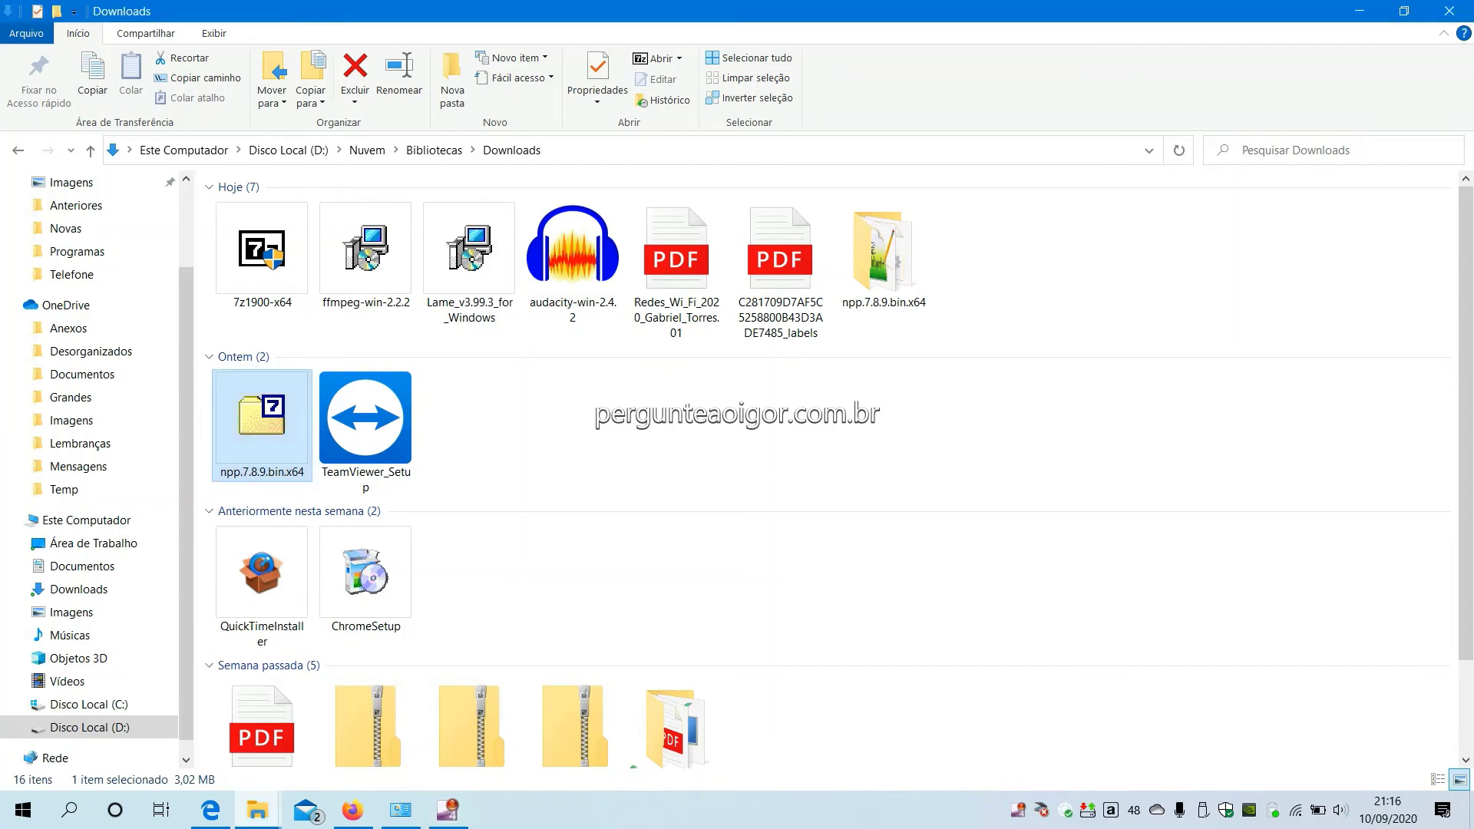
Step: View the contents of the npp.7.8.9.bin.x64 archive, close it, and check the 7-Zip actions offered for the file
key(Return)
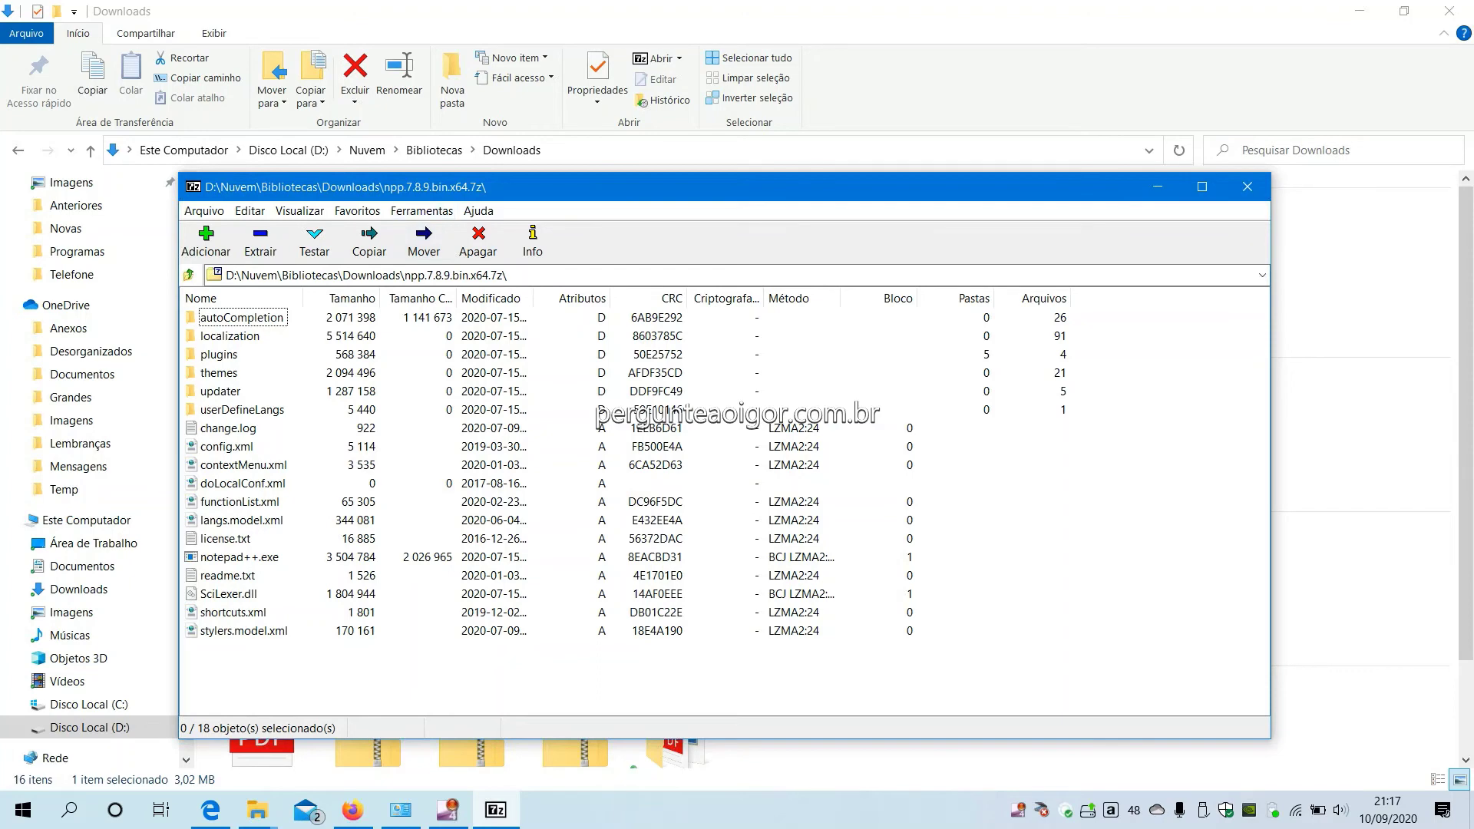
click(1257, 188)
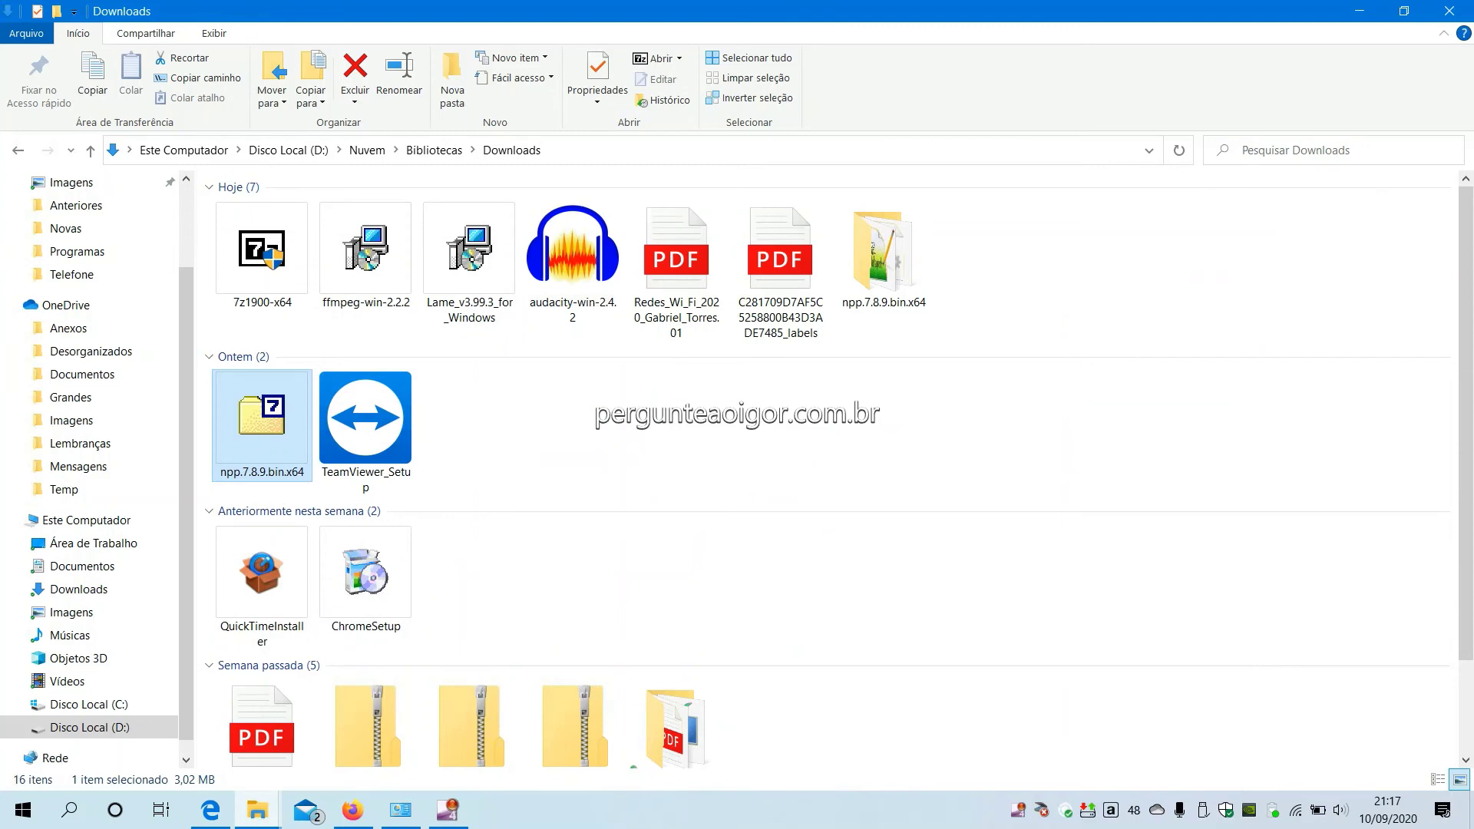
right_click(264, 421)
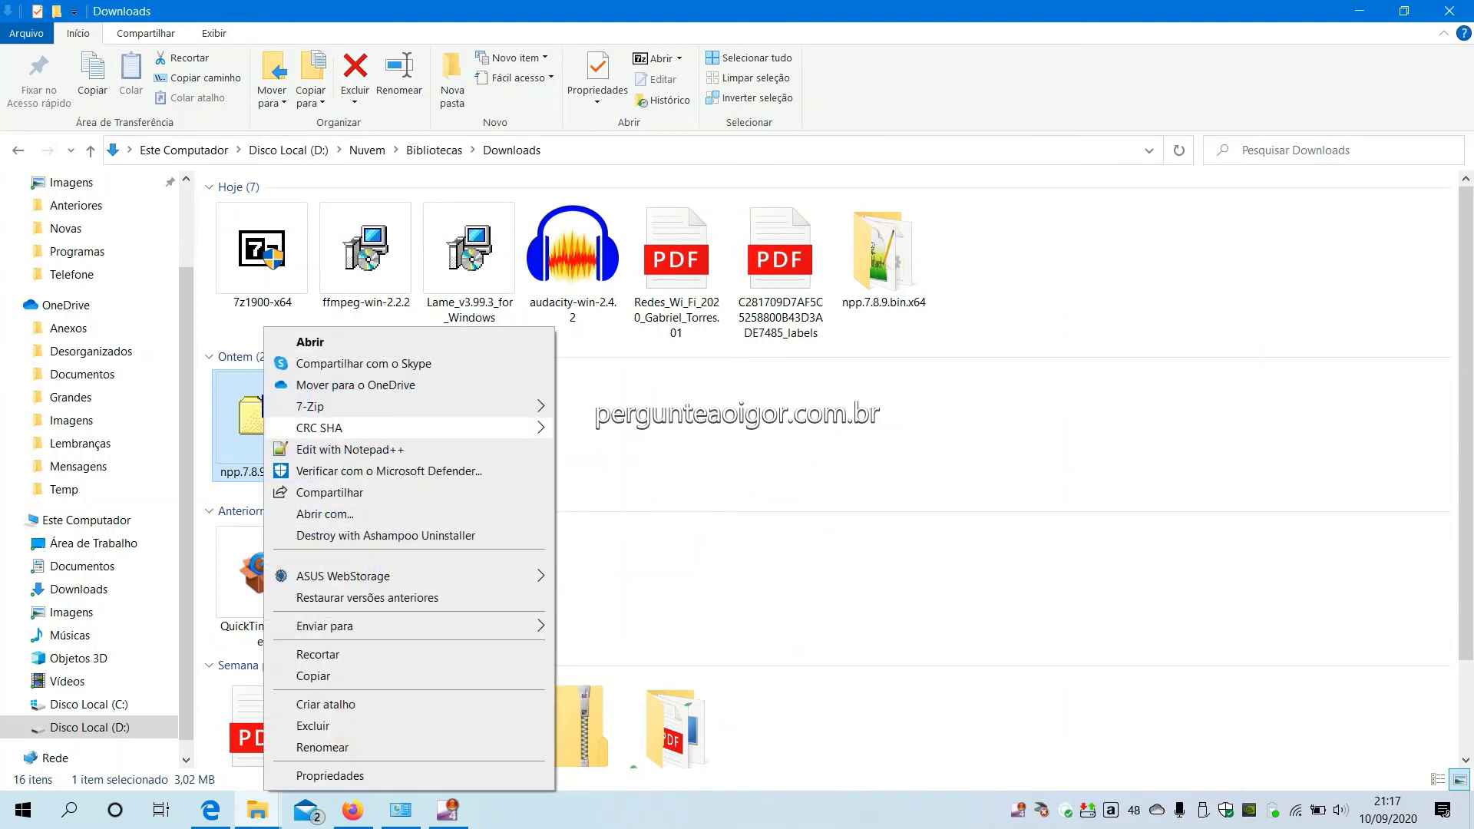
mouse_move(323, 407)
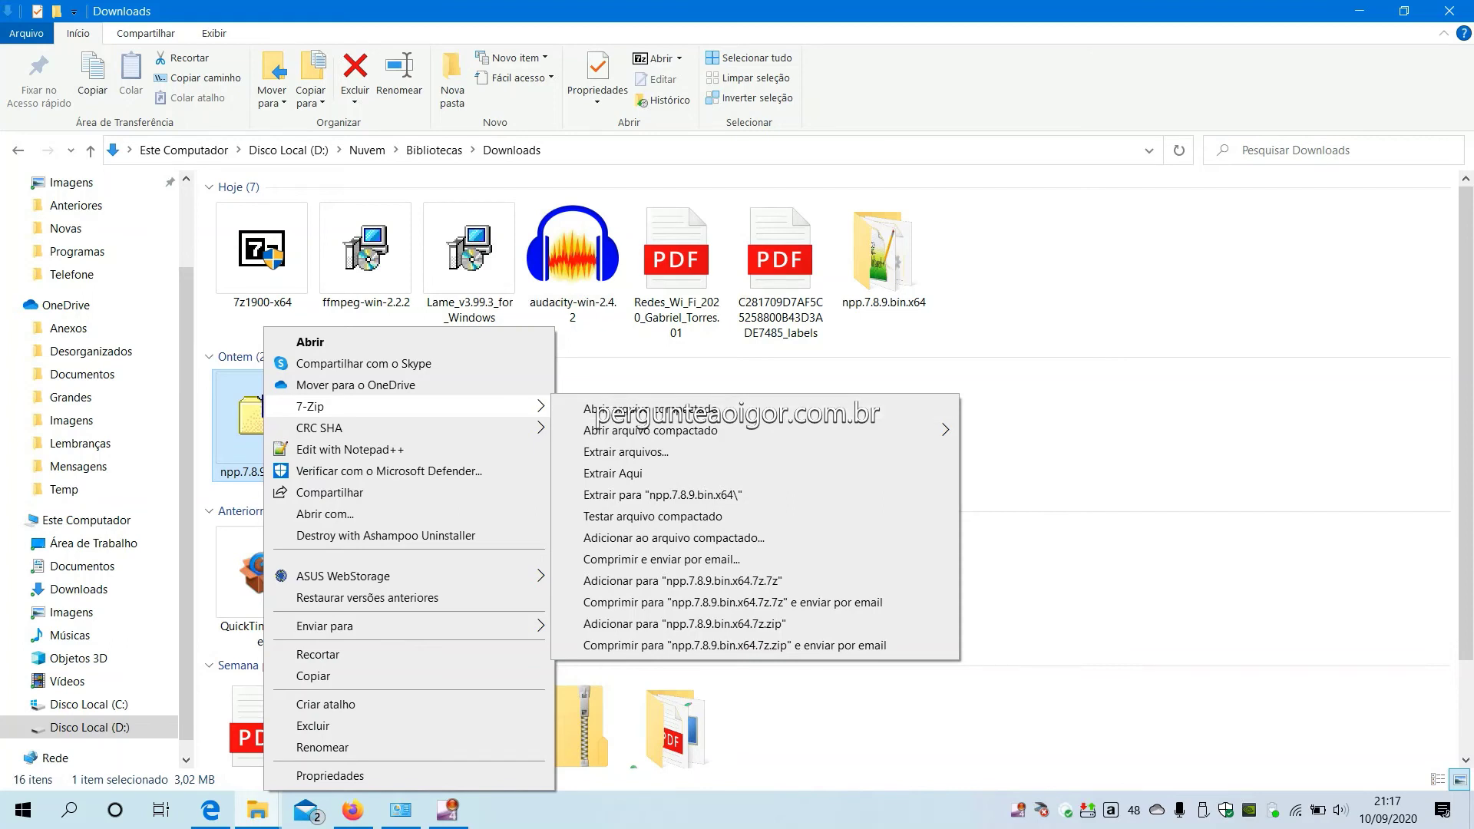
click(1090, 453)
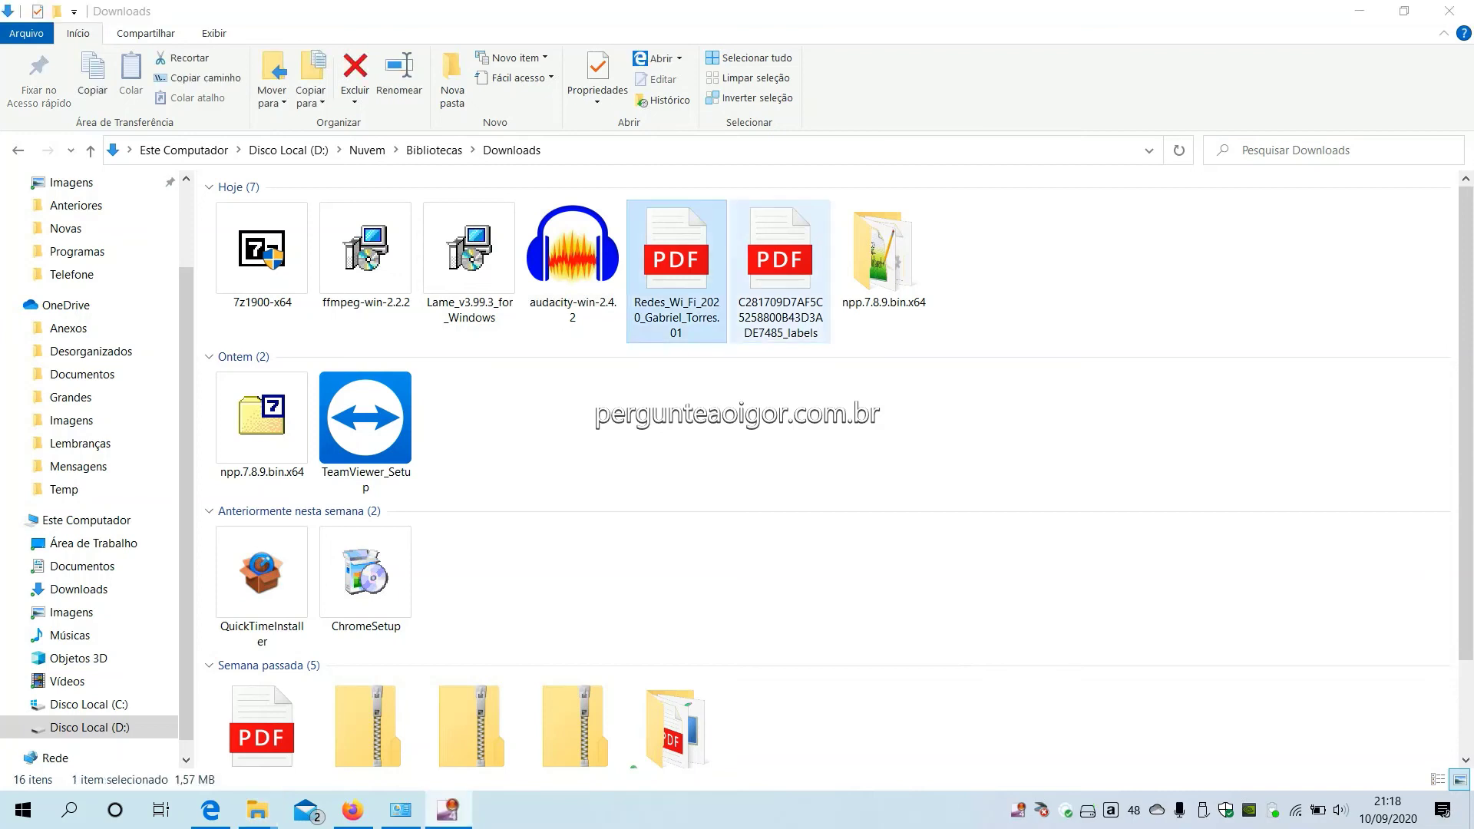
Step: Select both of today's PDF files in Downloads and start adding them to a 7-Zip archive with custom settings
ctrl+click(780, 271)
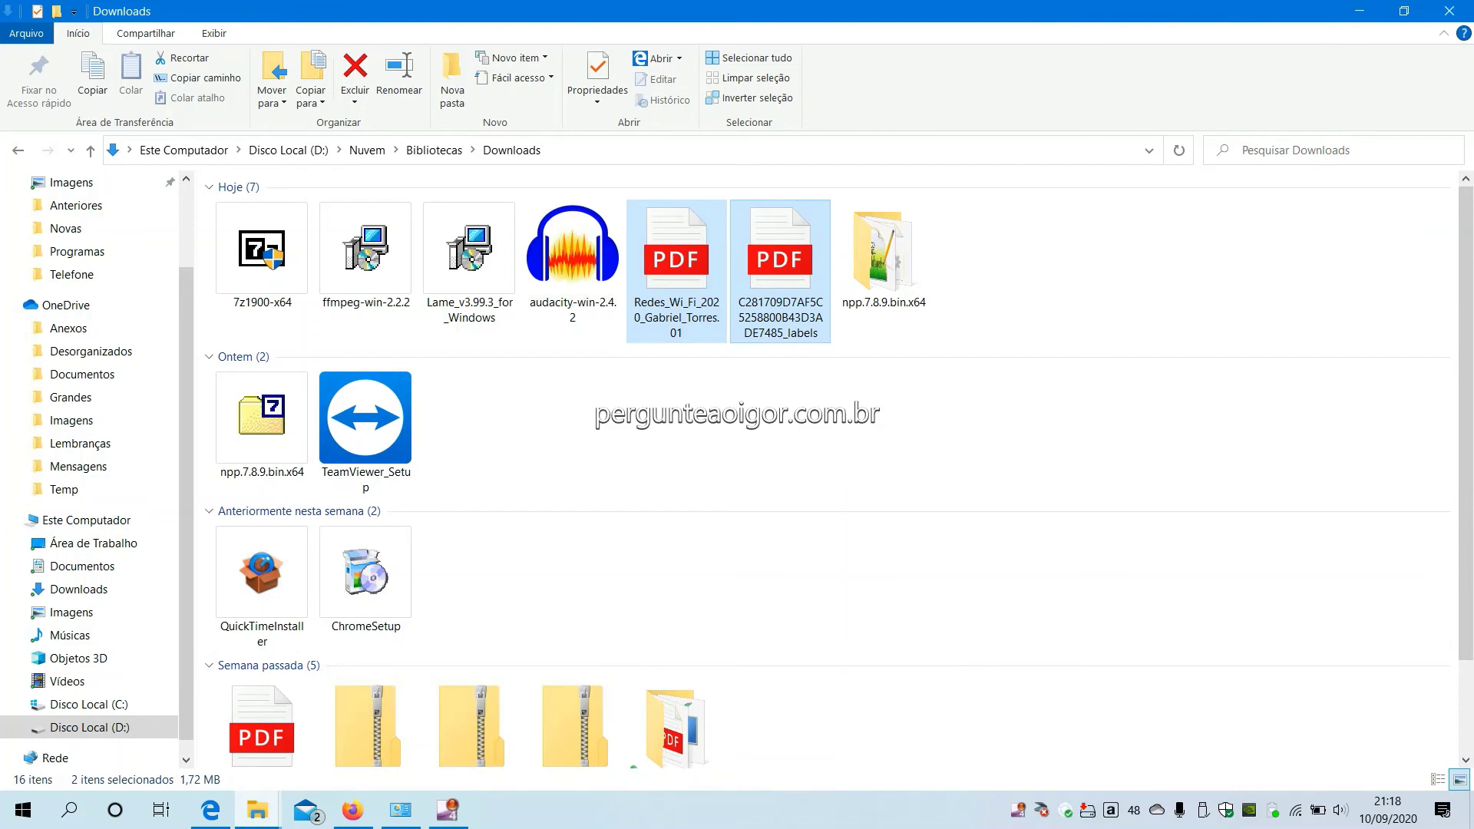
right_click(794, 306)
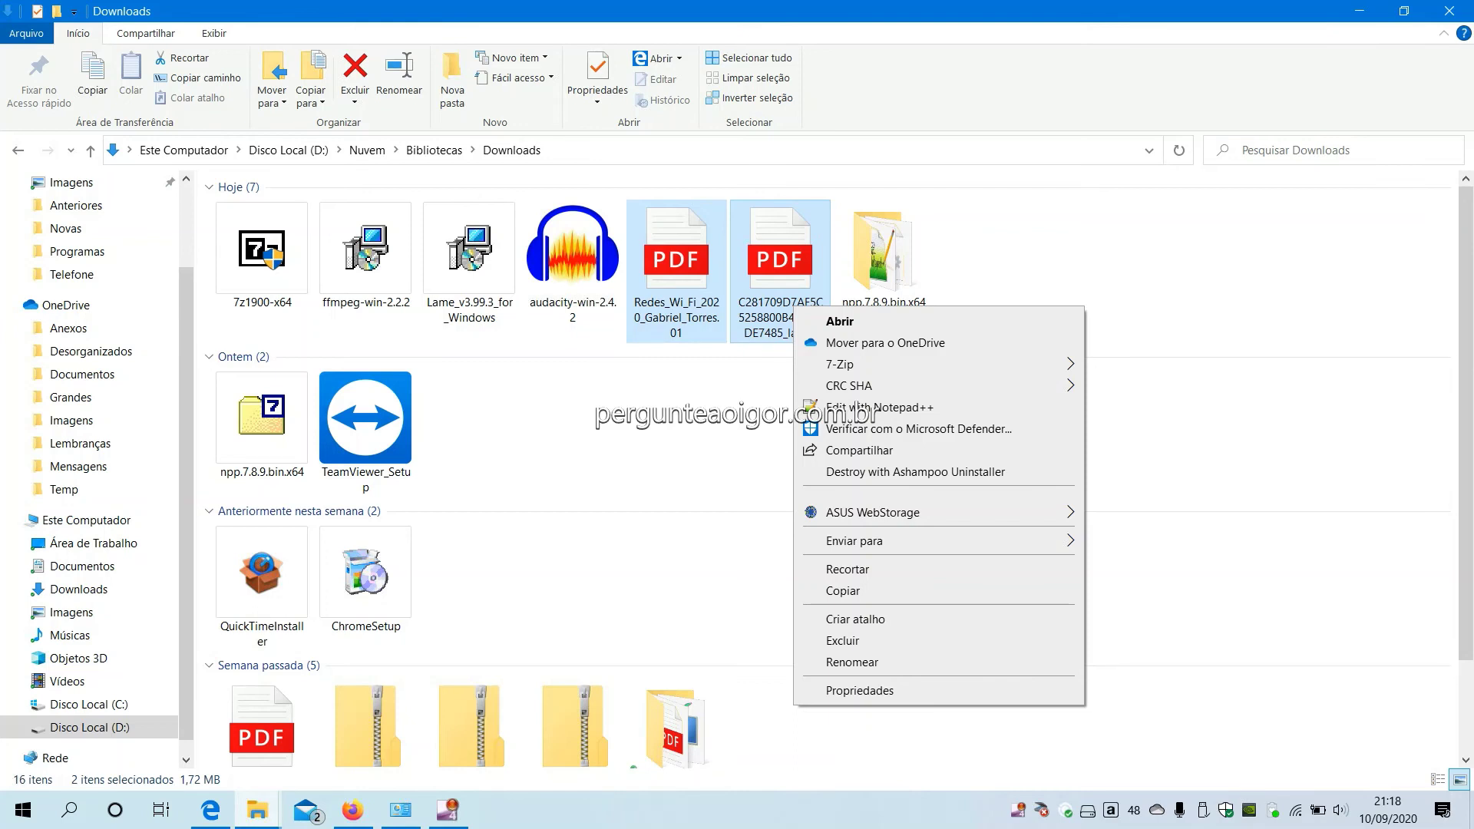
mouse_move(844, 364)
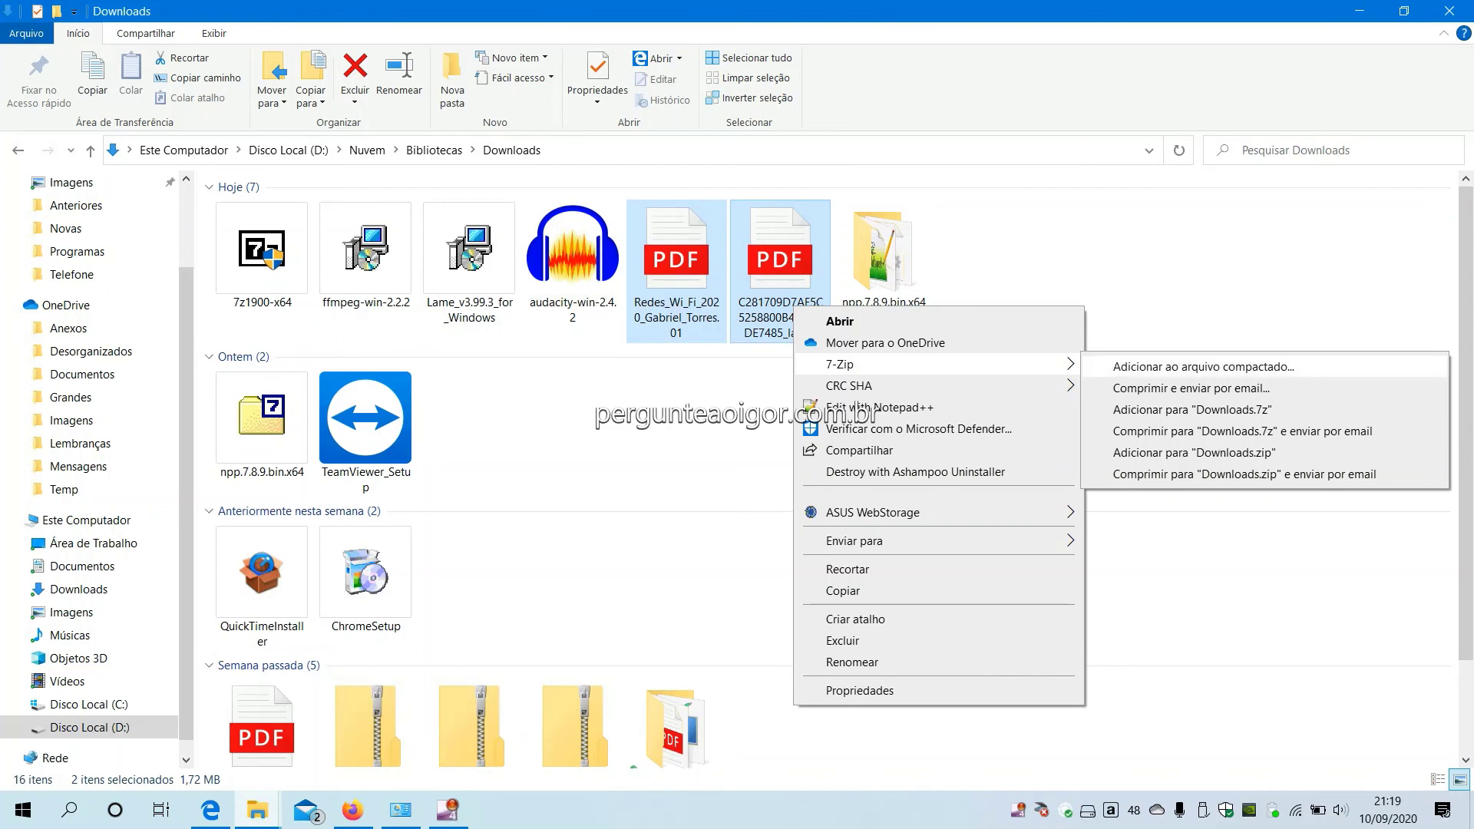
click(1203, 366)
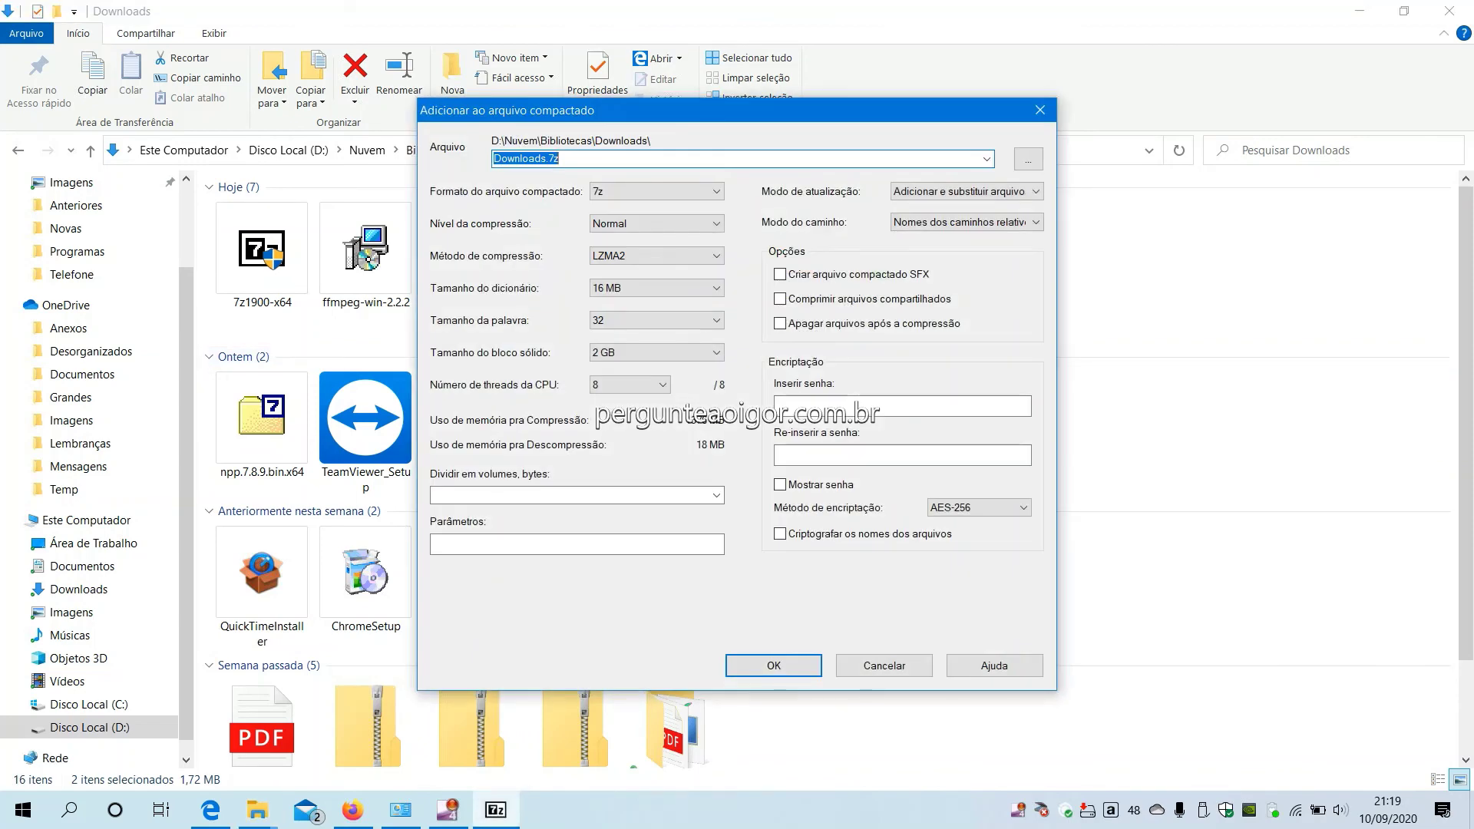
Step: Try the zip format for the new archive and switch the format back to 7z
click(657, 192)
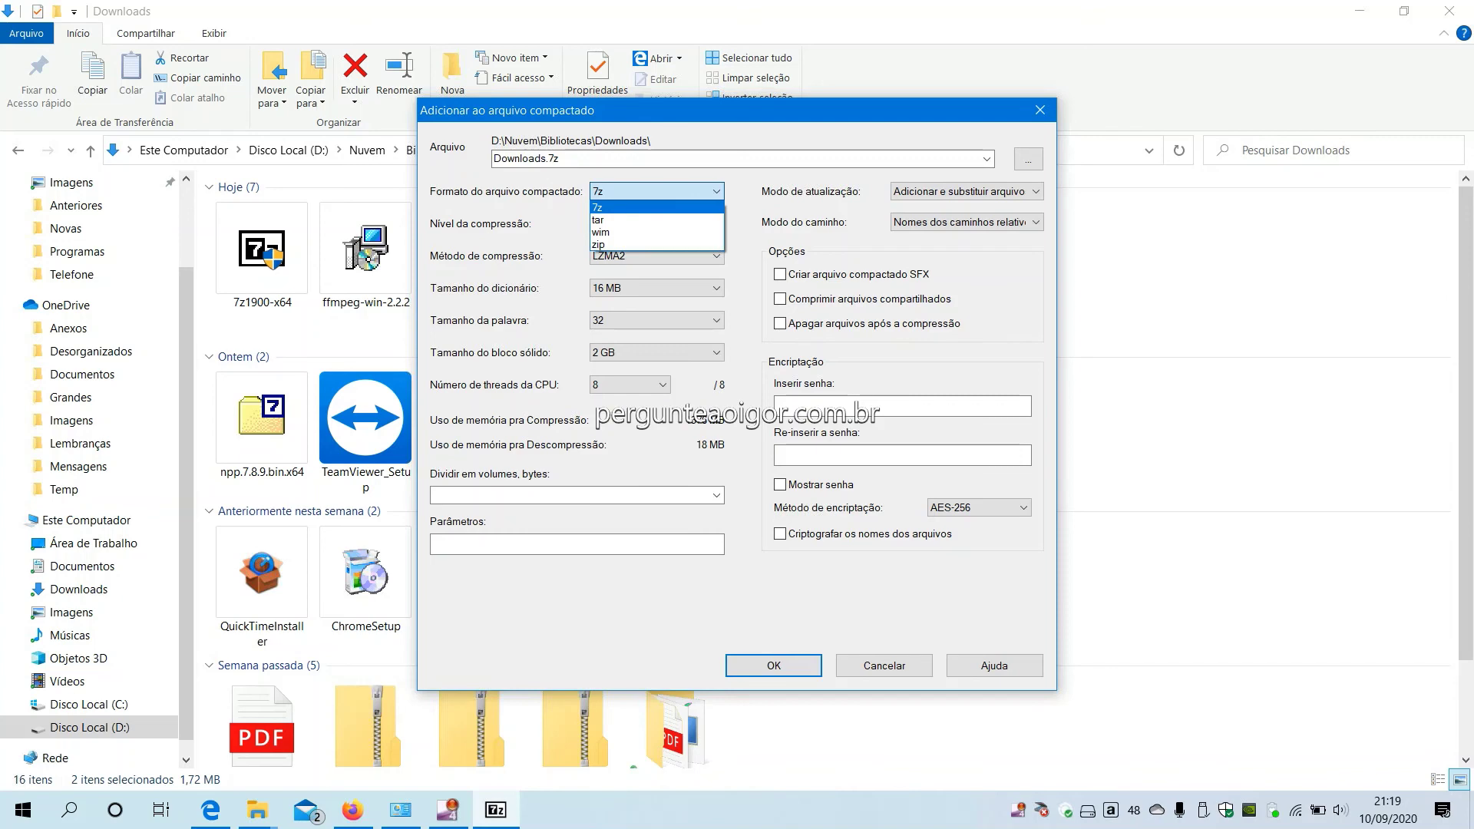
key(Return)
key(alt+Down)
key(Down)
key(Down)
key(Down)
key(Return)
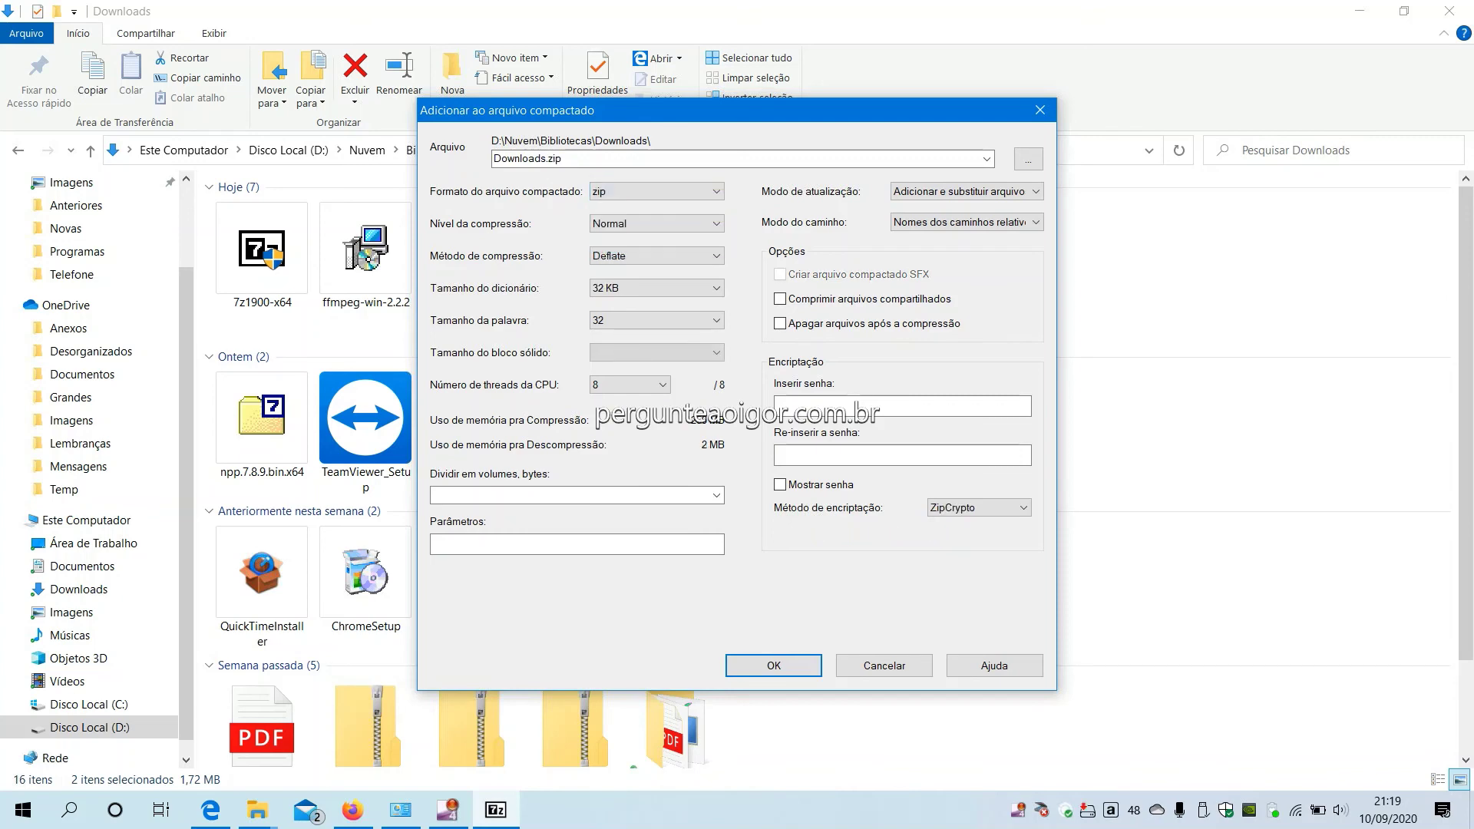
key(alt+Down)
key(Up)
key(Up)
key(Up)
key(Return)
Step: Set the compression level to Ultra, create the Downloads.7z archive, and select the new file in the folder
key(Tab)
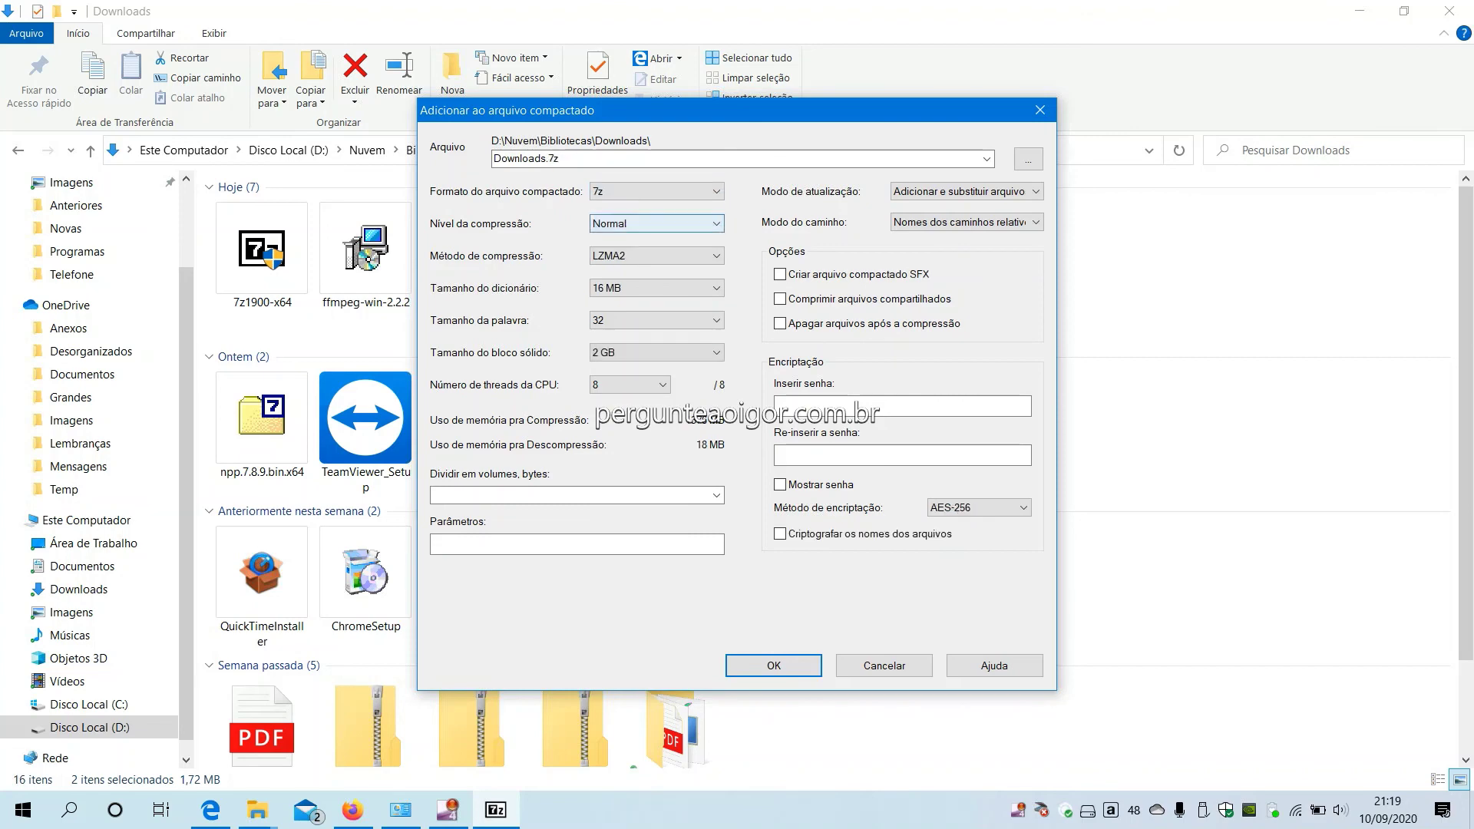
key(alt+Down)
key(Down)
key(Down)
key(Return)
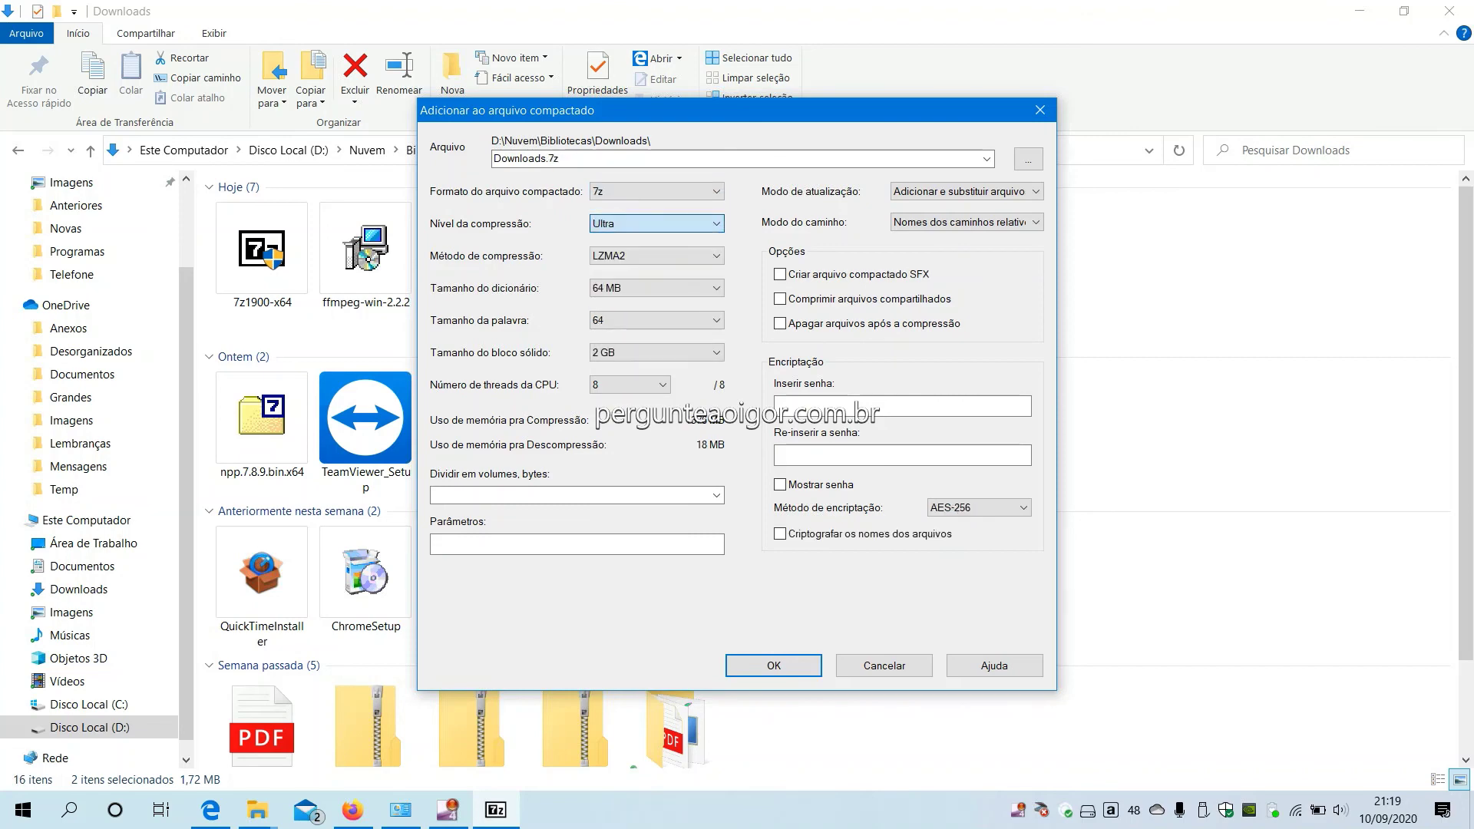
key(Tab)
key(Tab)
key(Tab)
key(Tab)
key(Tab)
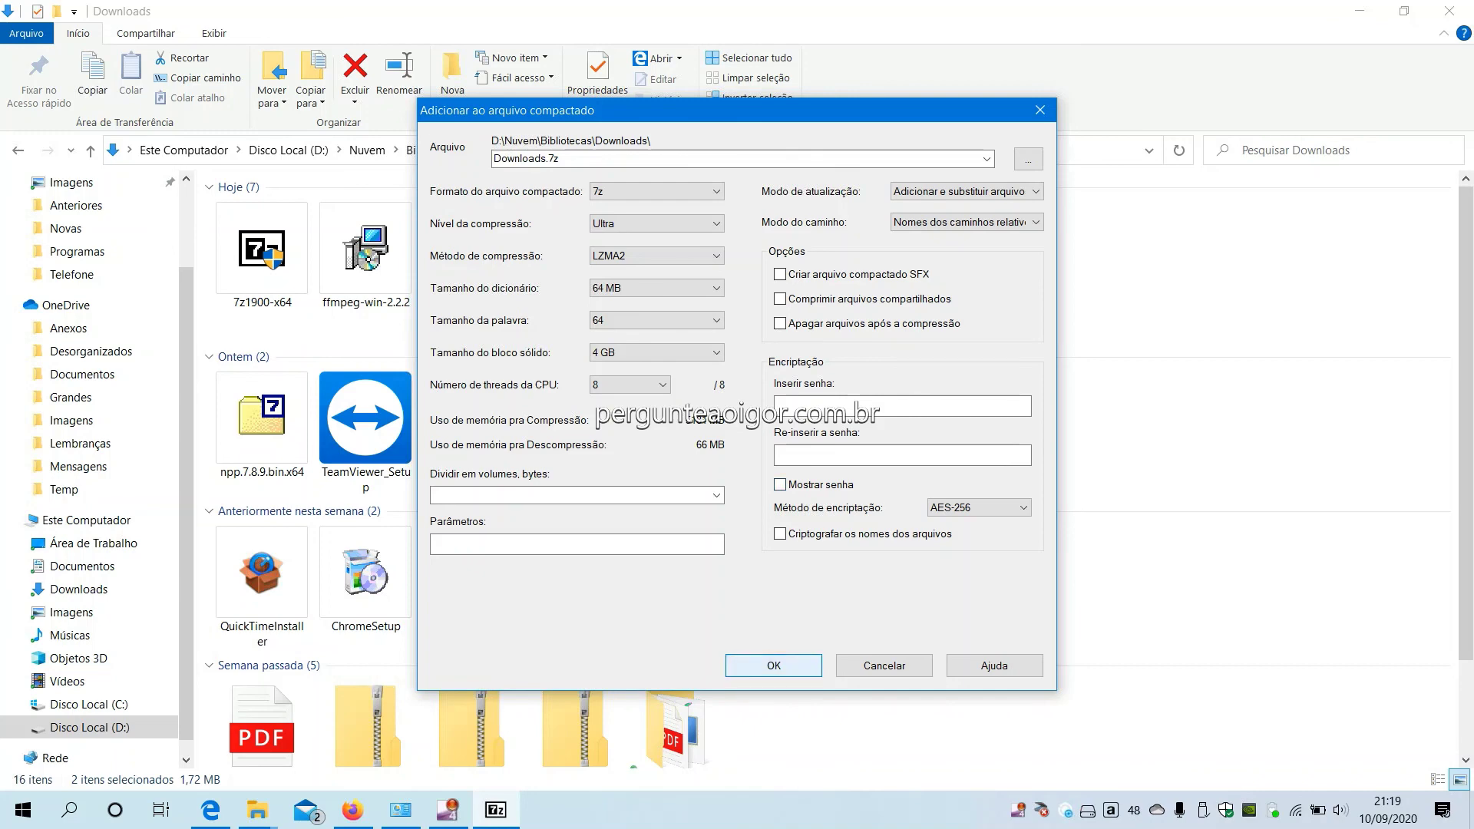
key(Return)
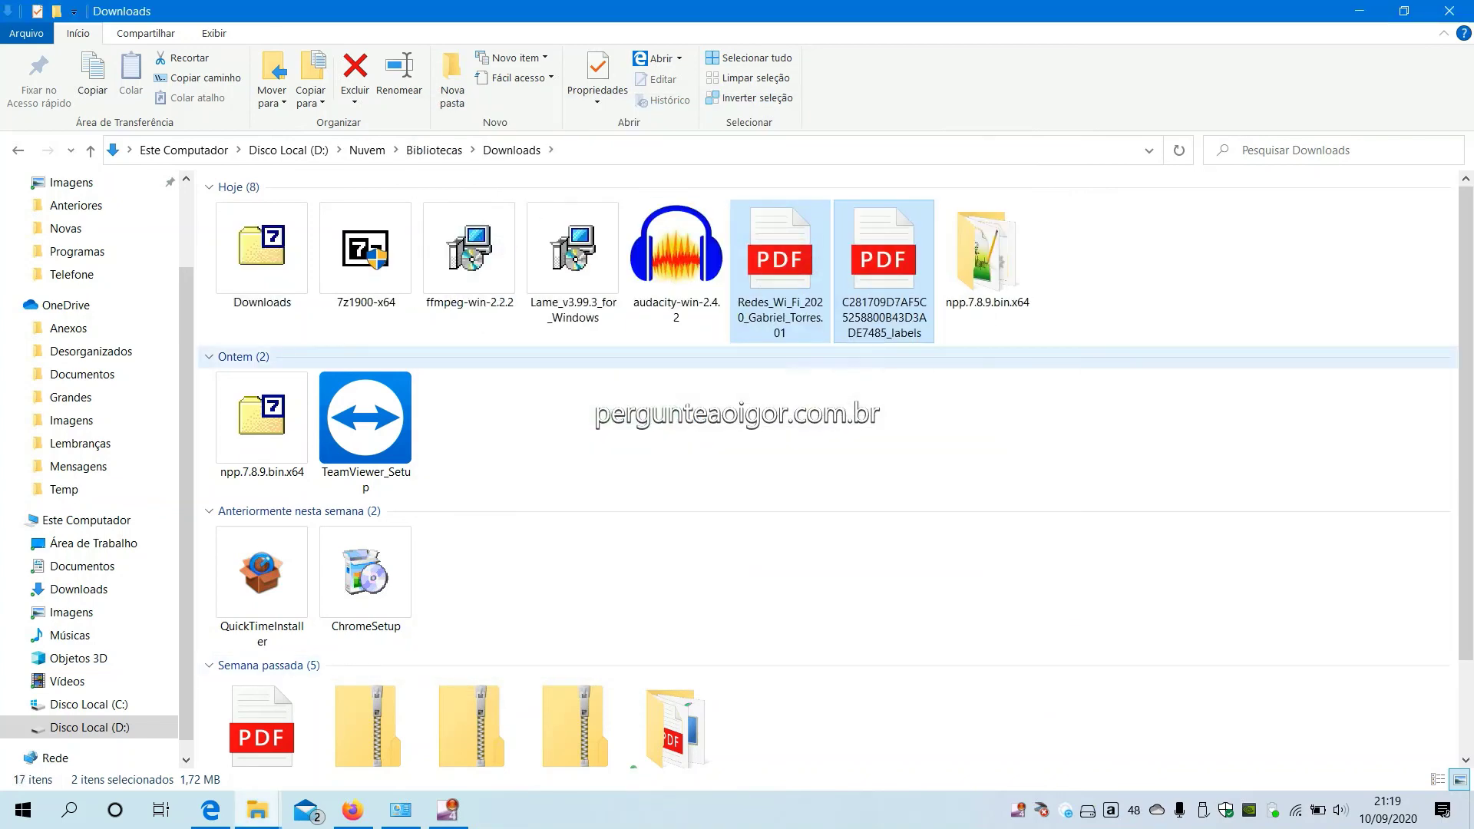
click(262, 256)
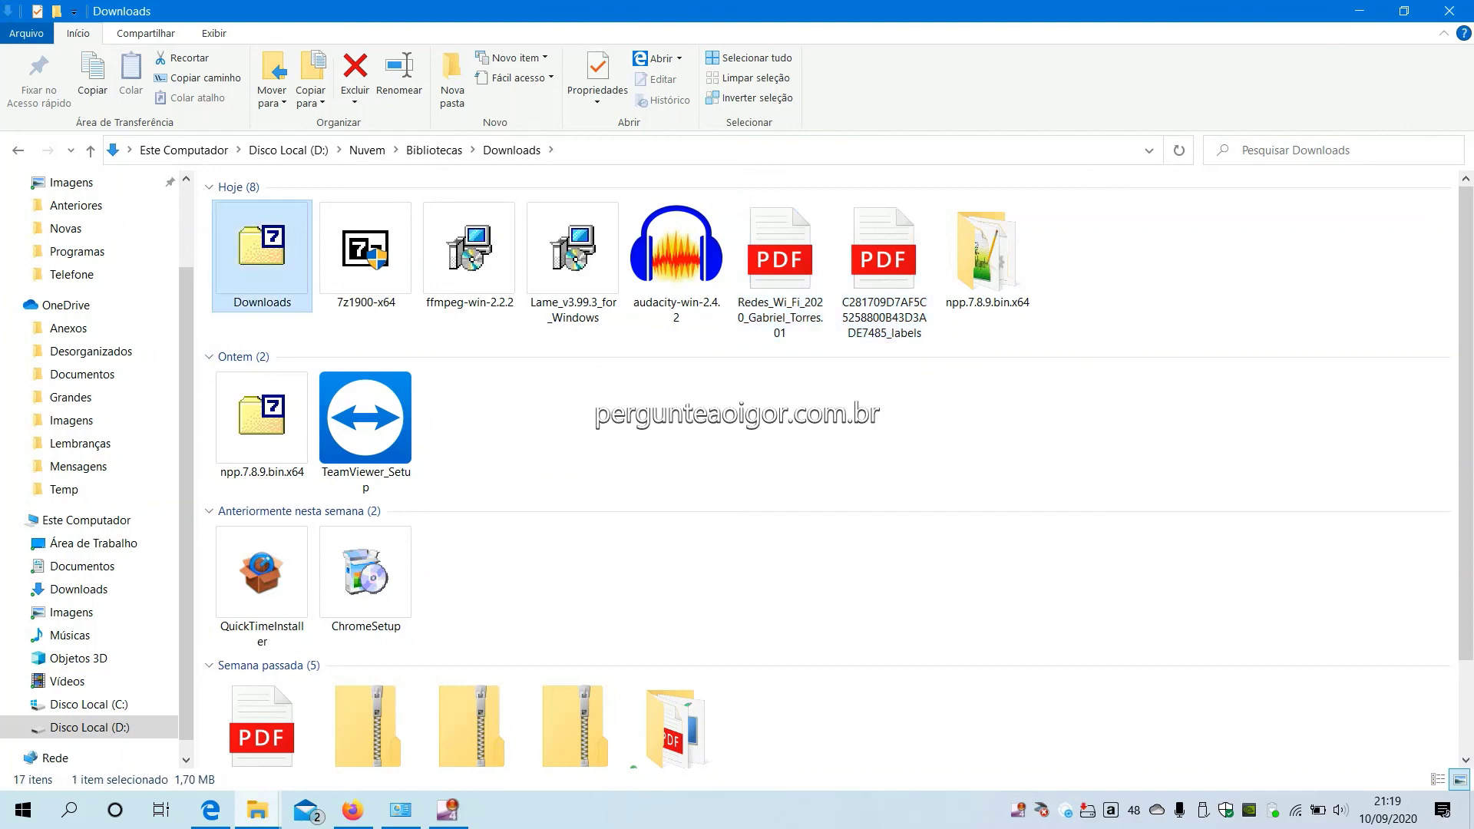